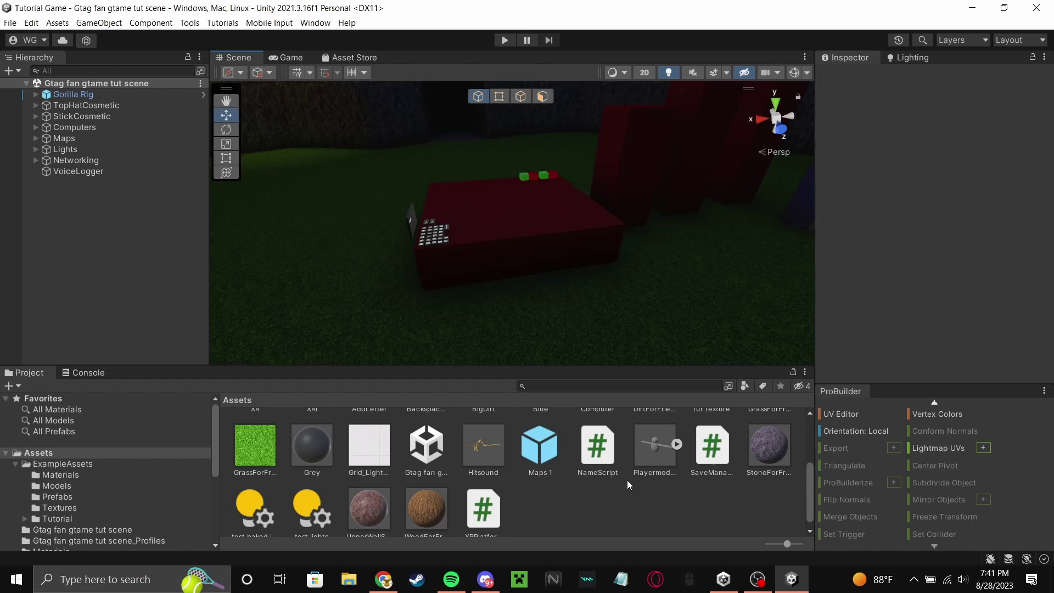
Step: Create a ProBuilder cube and form it into a tall, thin upright board in front of the red platform
{"action": "right_click_drag", "start_coordinate": [562, 273], "coordinate": [484, 271]}
{"action": "key", "text": "w"}
{"action": "right_click", "coordinate": [44, 243]}
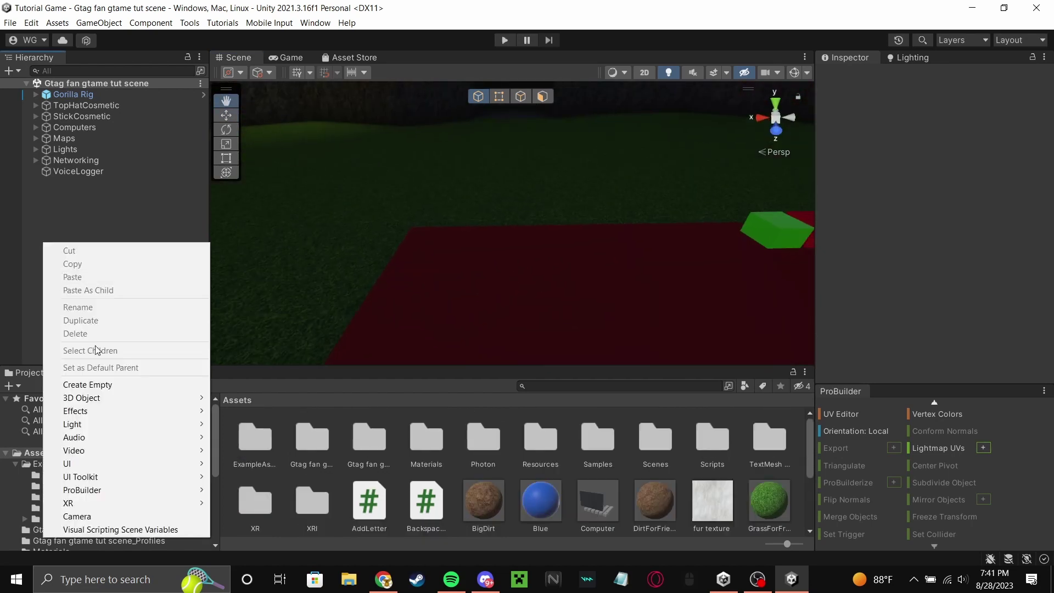
{"action": "mouse_move", "coordinate": [157, 492]}
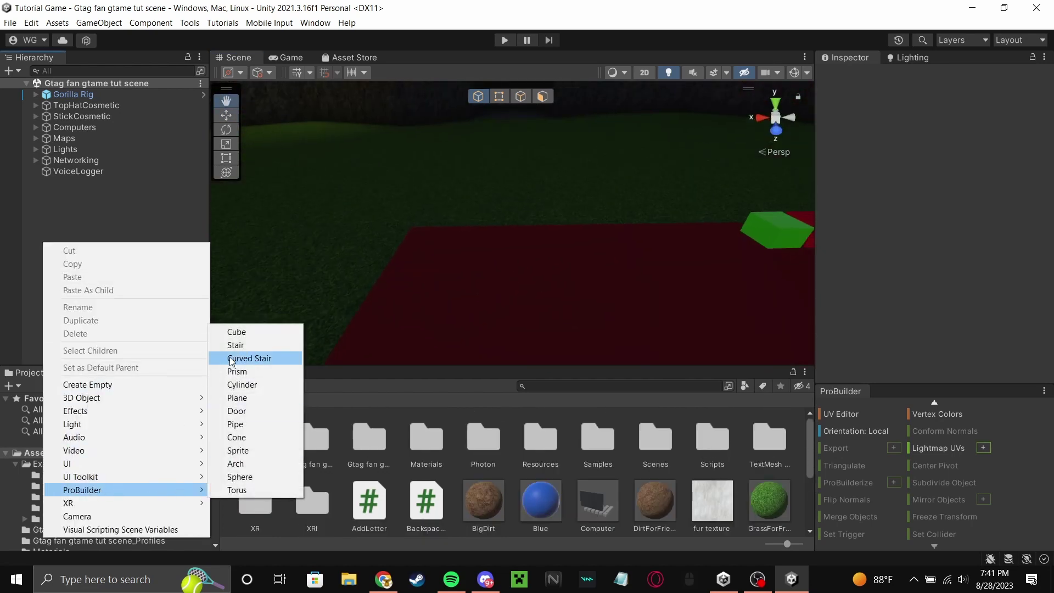
{"action": "left_click", "coordinate": [233, 331]}
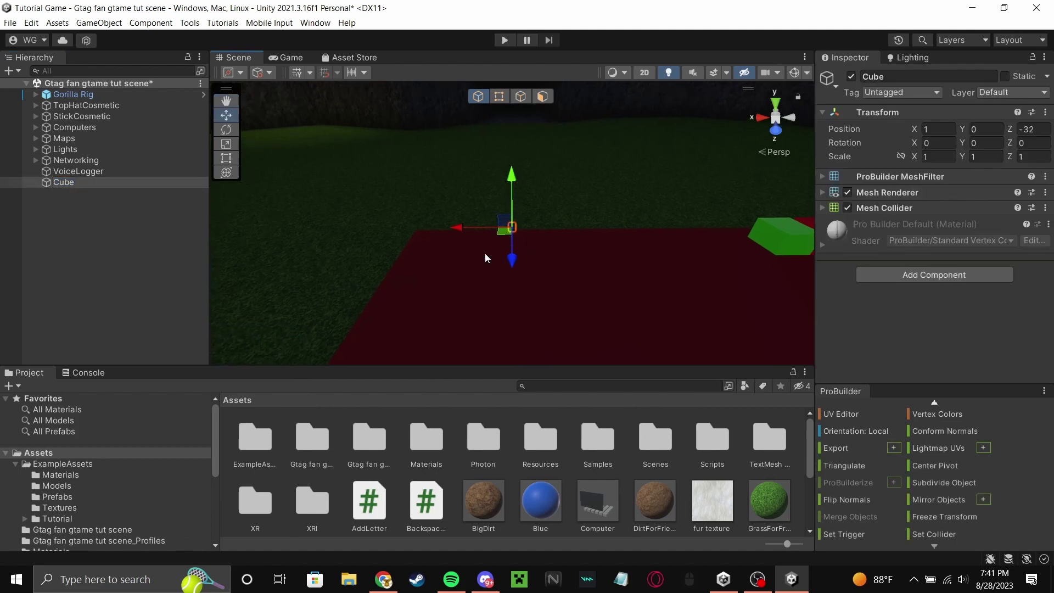
{"action": "left_click_drag", "start_coordinate": [511, 230], "coordinate": [282, 247]}
{"action": "key", "text": "f"}
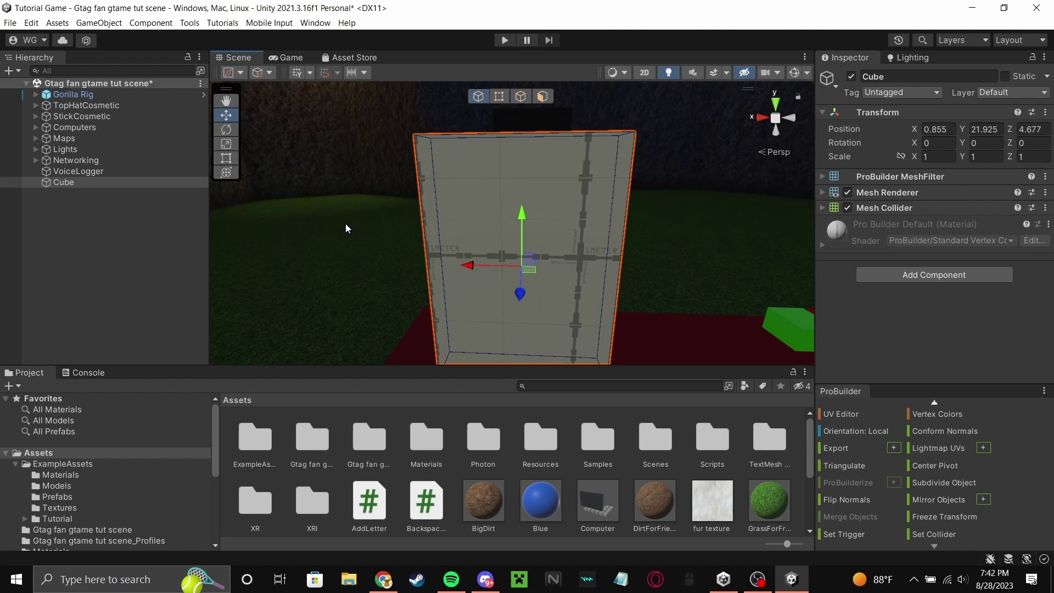
Step: Create an empty object named Leaderboard and nest the board cube inside it
{"action": "left_click", "coordinate": [60, 183]}
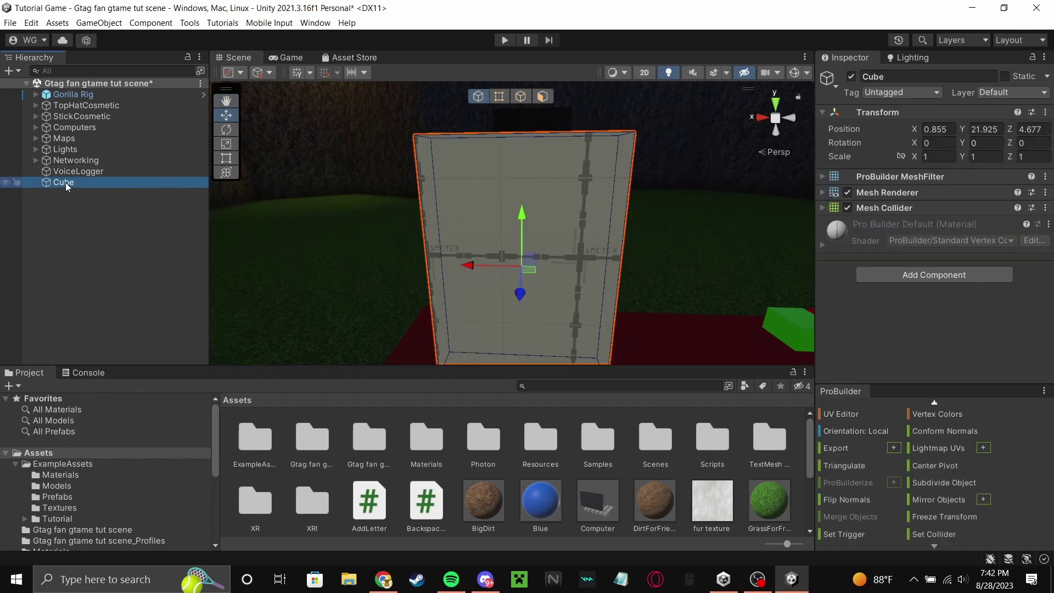
{"action": "left_click", "coordinate": [91, 238]}
{"action": "right_click", "coordinate": [79, 230]}
{"action": "left_click", "coordinate": [132, 372]}
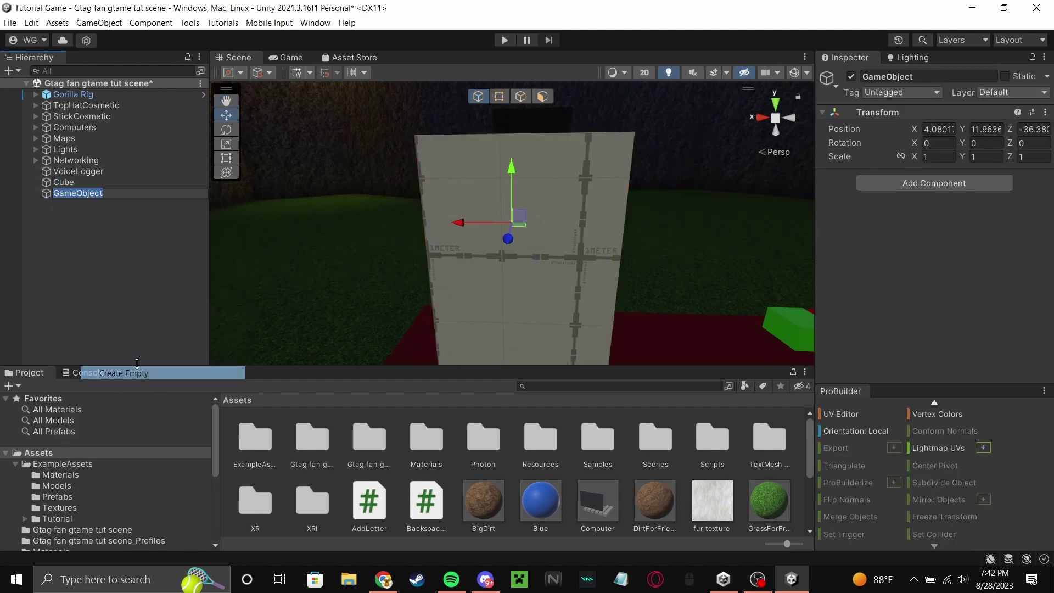
{"action": "type", "text": "Leaderbo"}
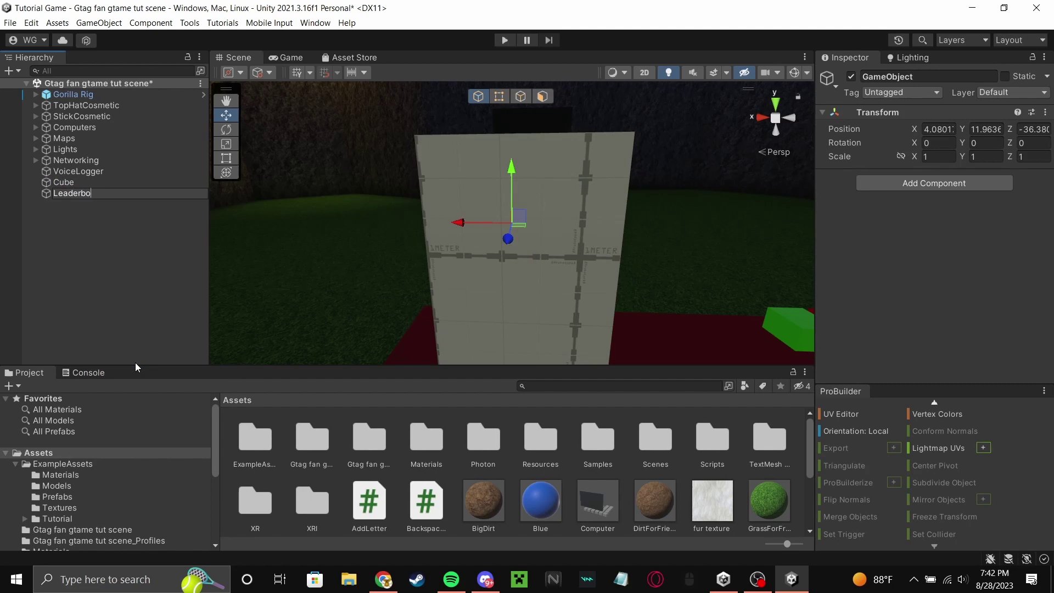
{"action": "type", "text": "ard"}
{"action": "key", "text": "Return"}
{"action": "key", "text": "w"}
{"action": "mouse_move", "coordinate": [521, 199]}
{"action": "right_mouse_down"}
{"action": "mouse_move", "coordinate": [494, 188]}
{"action": "mouse_move", "coordinate": [516, 205]}
{"action": "right_mouse_up"}
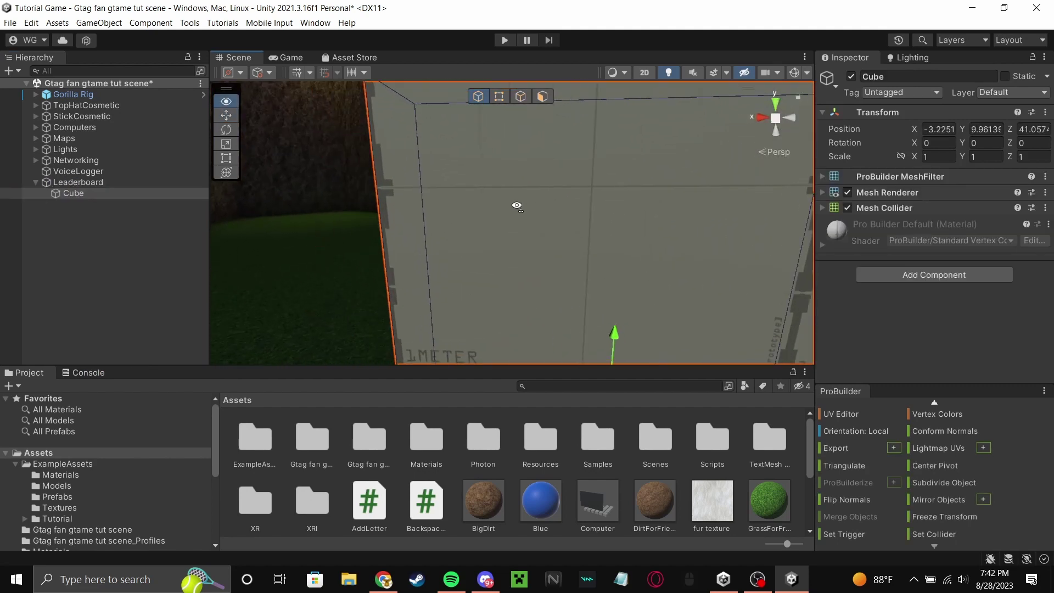
Step: Add a 3D TextMeshPro text object as a child of the board cube
{"action": "left_click", "coordinate": [71, 195]}
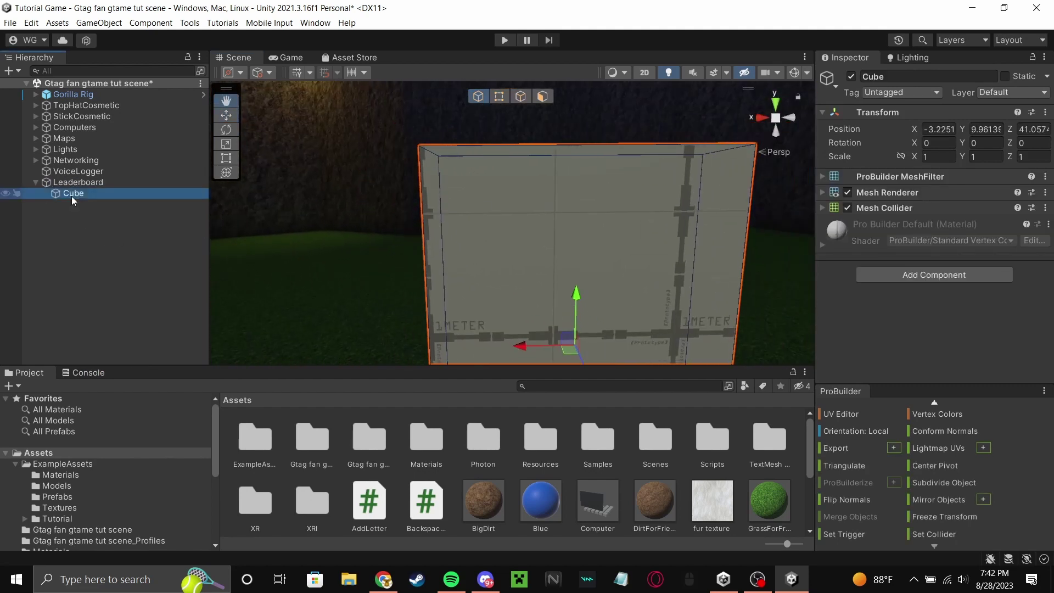
{"action": "right_click", "coordinate": [71, 196]}
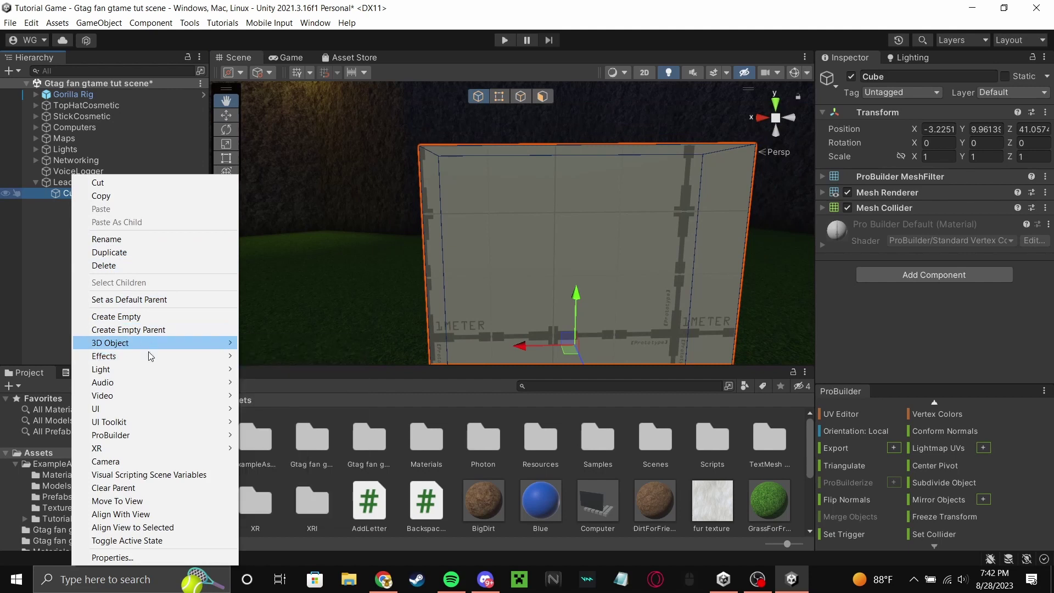
{"action": "mouse_move", "coordinate": [137, 342]}
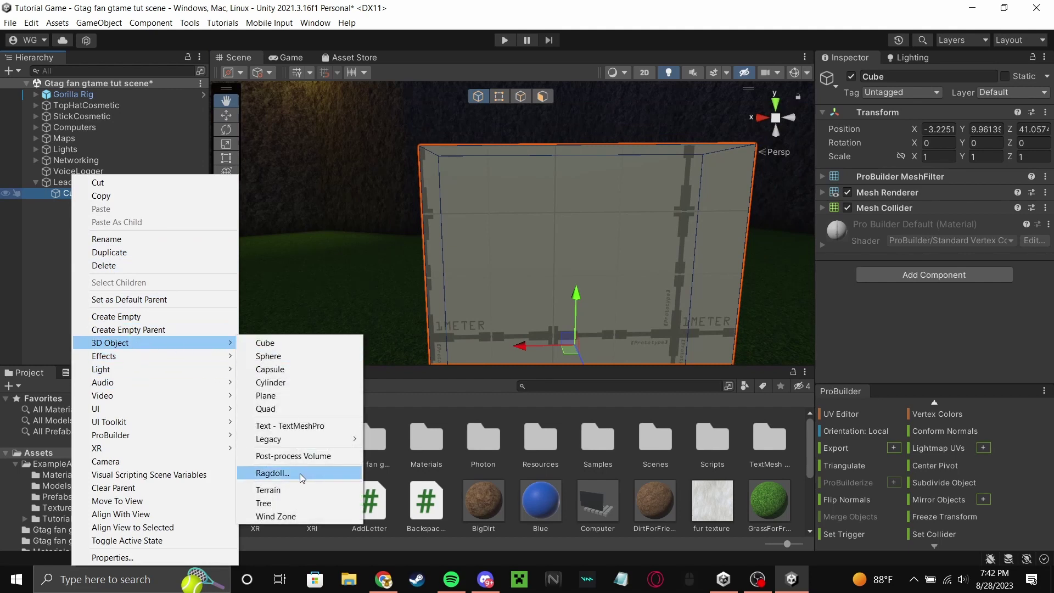
{"action": "left_click", "coordinate": [297, 426]}
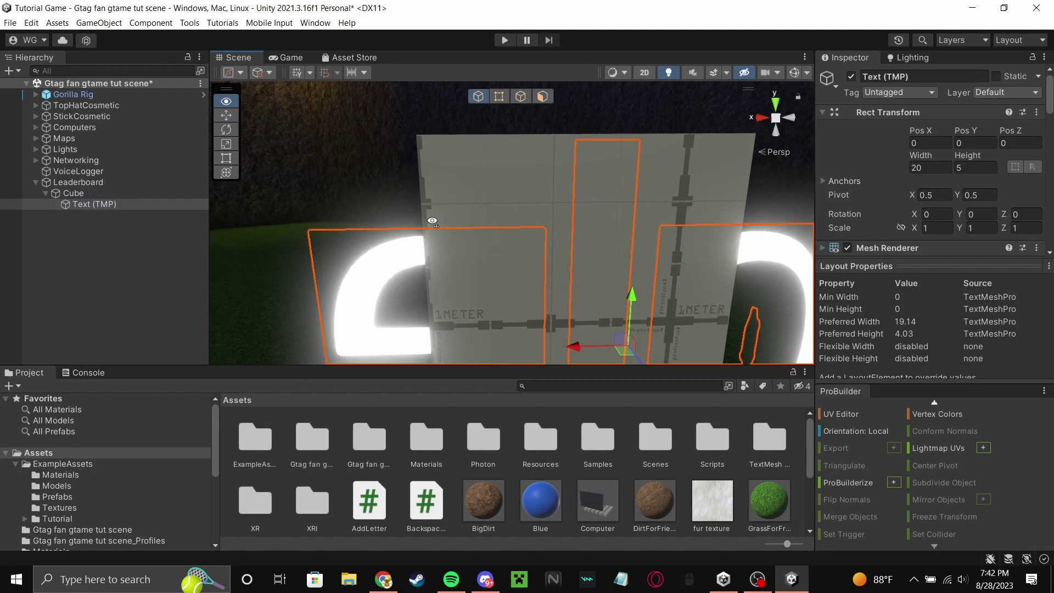
Step: Fit the text onto the board's upper-left corner at a scale of about 0.054 and a Y rotation of -180
{"action": "right_click_drag", "start_coordinate": [432, 220], "coordinate": [512, 268]}
{"action": "left_click_drag", "start_coordinate": [512, 268], "coordinate": [416, 295]}
{"action": "left_click", "coordinate": [225, 144]}
{"action": "left_click", "coordinate": [226, 129]}
{"action": "left_click_drag", "start_coordinate": [405, 255], "coordinate": [818, 220]}
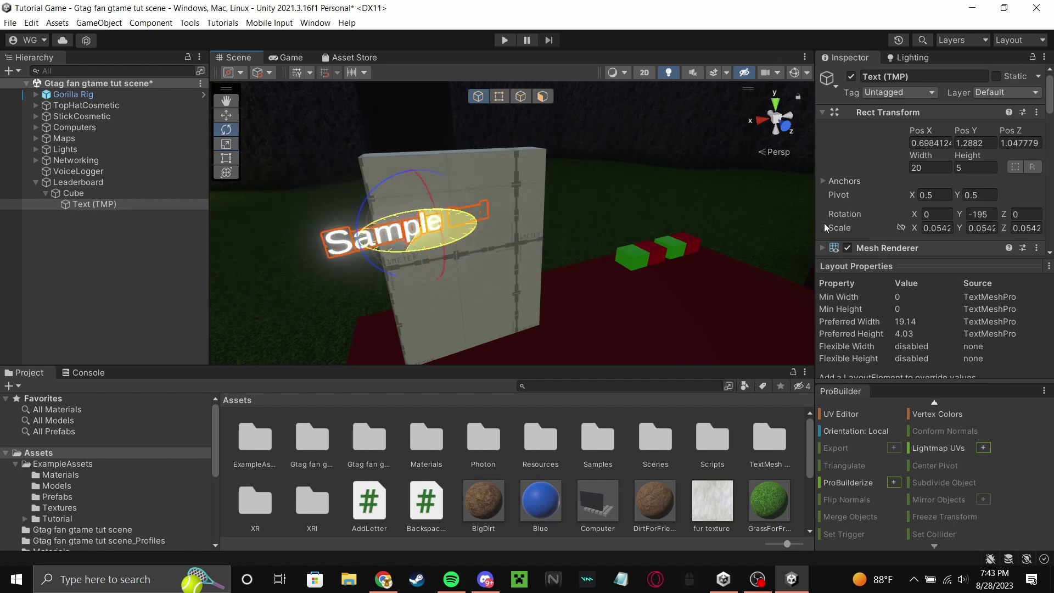
{"action": "key", "text": "f"}
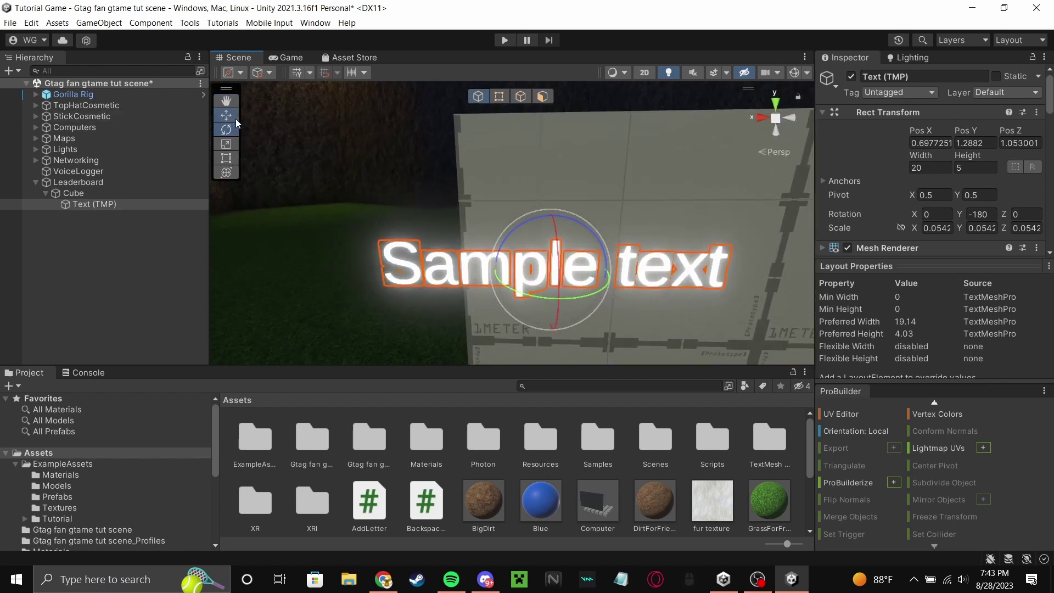
{"action": "left_click", "coordinate": [234, 117]}
{"action": "left_click_drag", "start_coordinate": [541, 262], "coordinate": [643, 156]}
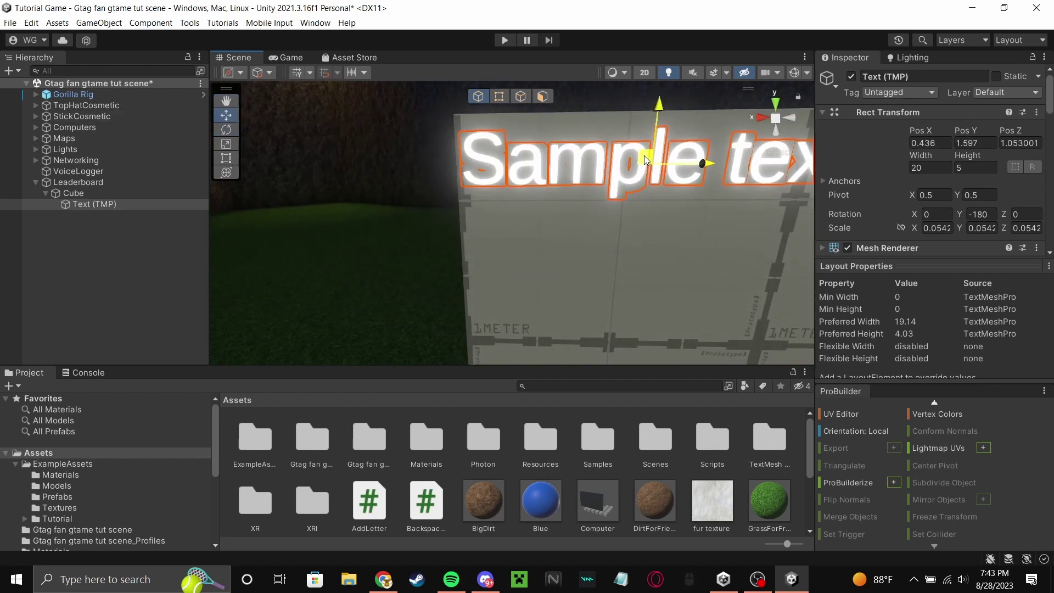
Step: Replace the sample text with a numbered list from 1. to 20., one number per line
{"action": "scroll", "coordinate": [908, 203], "scroll_direction": "down", "scroll_amount": 1}
{"action": "scroll", "coordinate": [907, 203], "scroll_direction": "down", "scroll_amount": 3}
{"action": "left_click", "coordinate": [940, 161]}
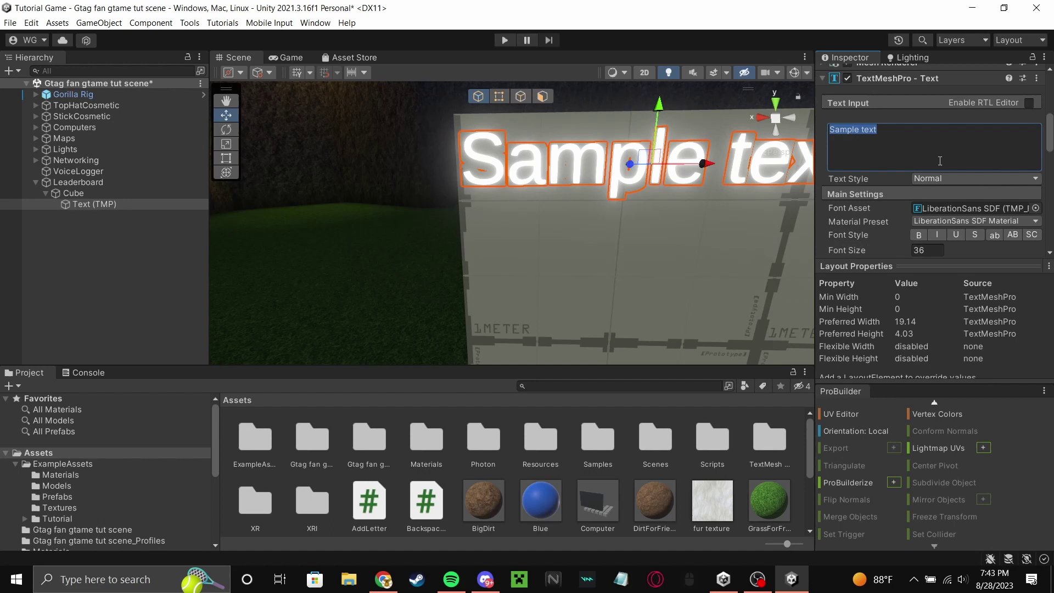
{"action": "type", "text": "1."}
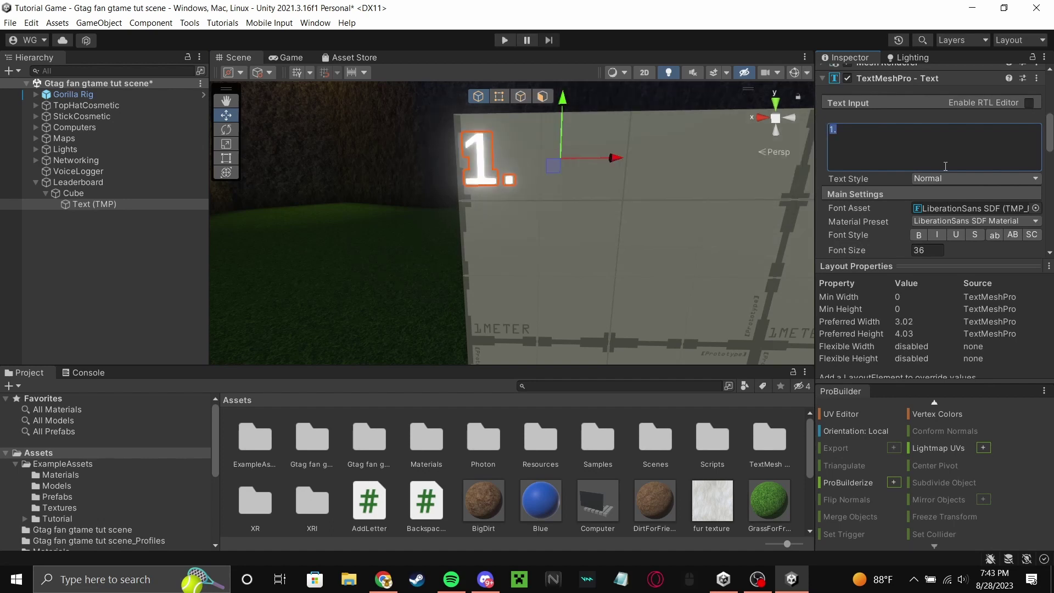
{"action": "type", "text": " 2. 3. 4. 5. 6. 7."}
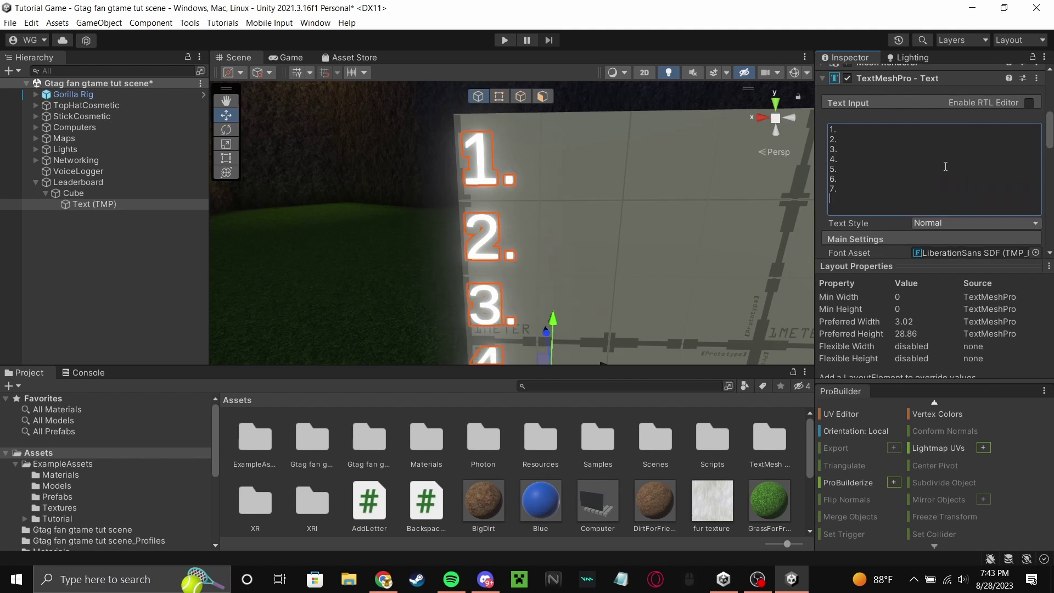
{"action": "type", "text": " 8. 9. 10. 11. 12. 13. 14. "}
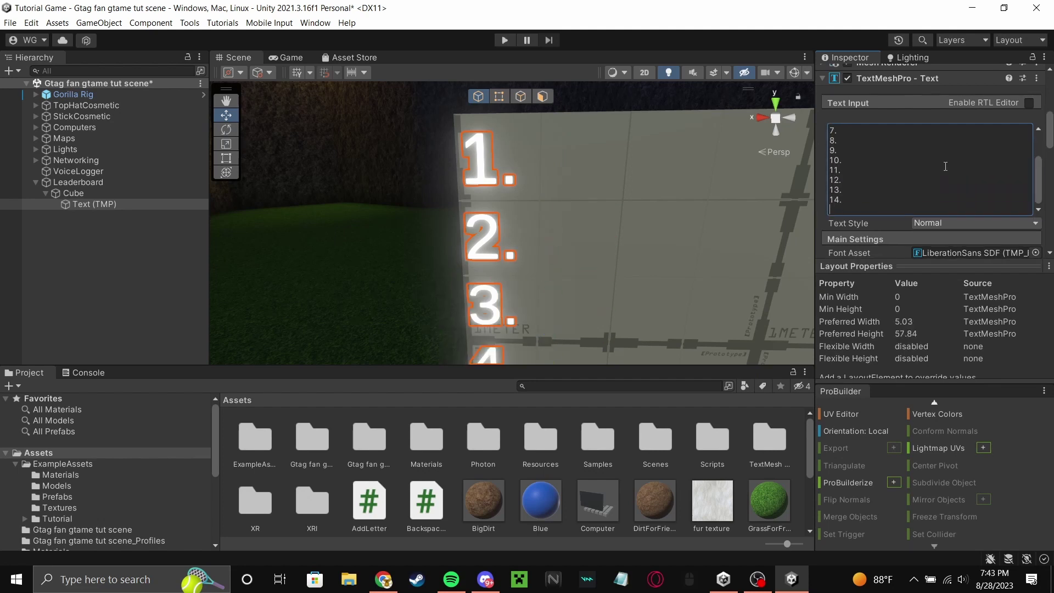
{"action": "type", "text": "15. 16. 17. 18. "}
{"action": "type", "text": "19. 20."}
Step: Shrink the numbered list to a scale of about 0.032 and set its font size to 20
{"action": "key", "text": "s"}
{"action": "right_click_drag", "start_coordinate": [479, 318], "coordinate": [531, 322]}
{"action": "key", "text": "w"}
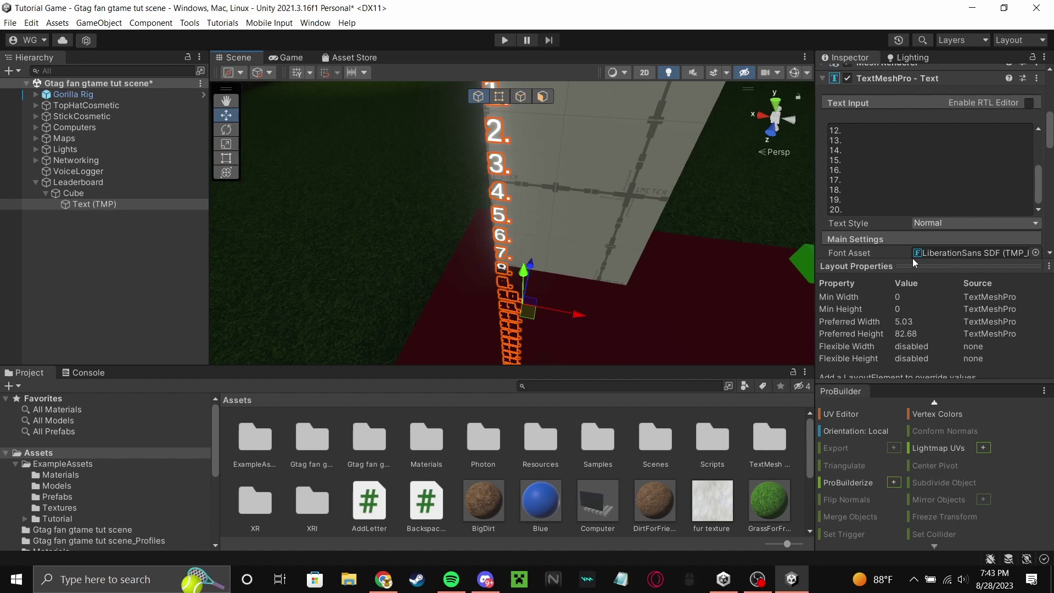
{"action": "scroll", "coordinate": [936, 141], "scroll_direction": "up", "scroll_amount": 1}
{"action": "scroll", "coordinate": [926, 151], "scroll_direction": "up", "scroll_amount": 1}
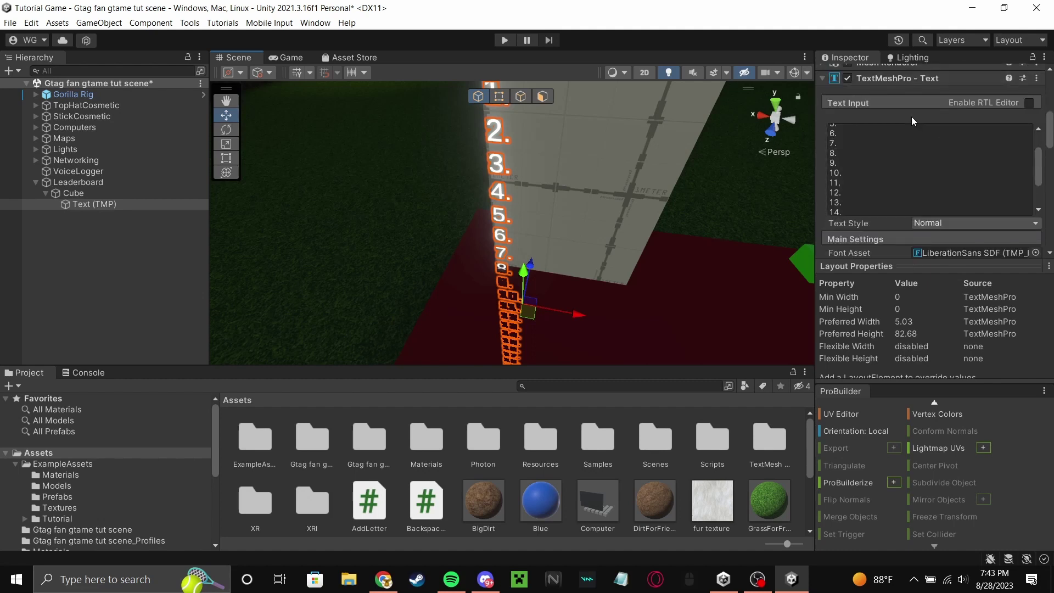
{"action": "scroll", "coordinate": [911, 117], "scroll_direction": "up", "scroll_amount": 2}
{"action": "key", "text": "r"}
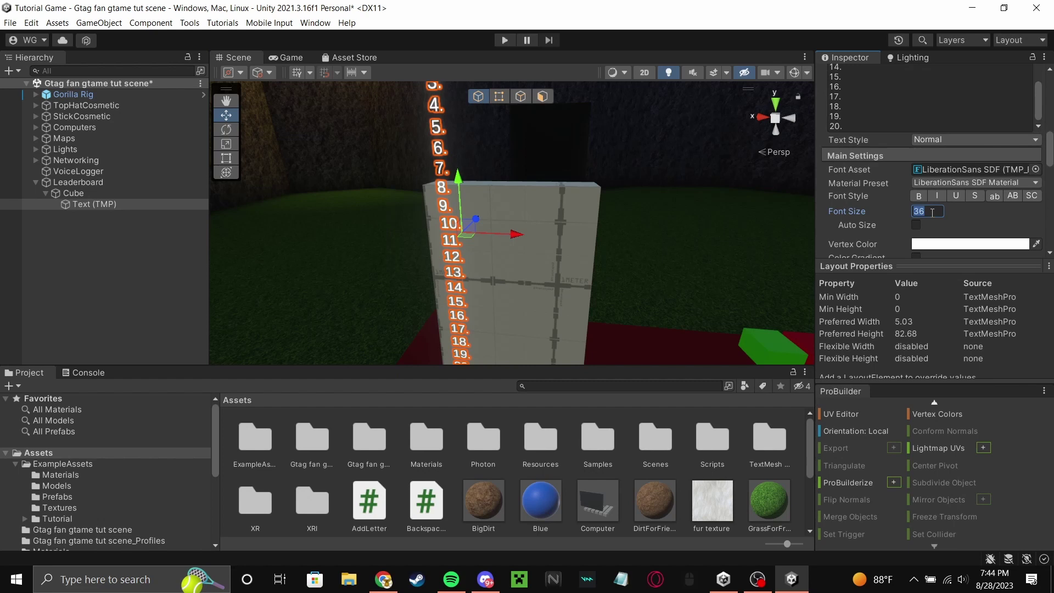
{"action": "type", "text": "20"}
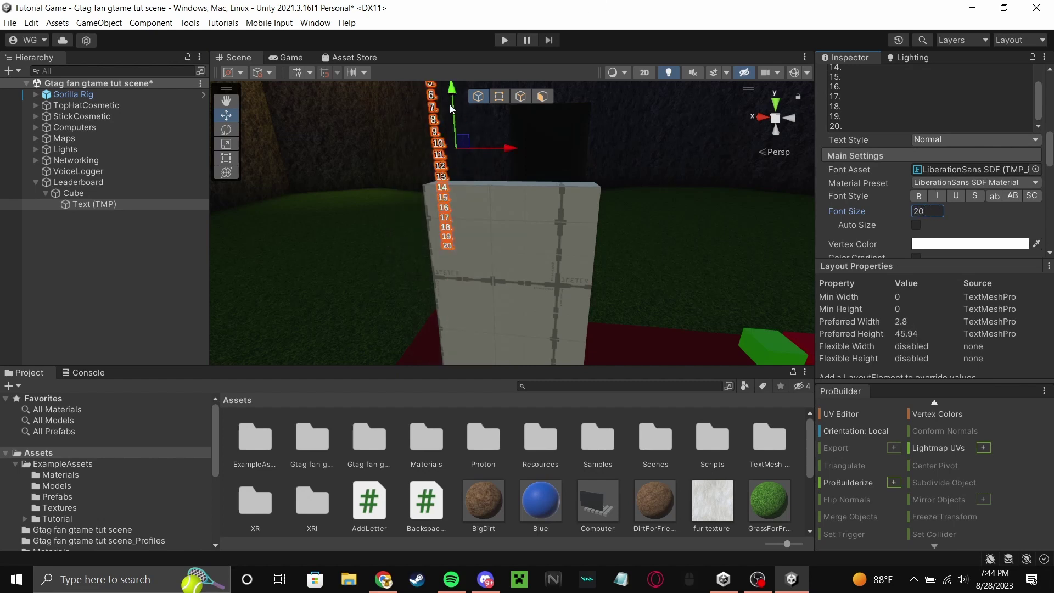
Step: Move the numbered list down onto the board, then try font size 23 and settle on 22
{"action": "left_click_drag", "start_coordinate": [455, 107], "coordinate": [426, 248]}
{"action": "mouse_move", "coordinate": [426, 248]}
{"action": "right_mouse_down"}
{"action": "mouse_move", "coordinate": [397, 346]}
{"action": "mouse_move", "coordinate": [450, 242]}
{"action": "mouse_move", "coordinate": [428, 242]}
{"action": "right_mouse_up"}
{"action": "key", "text": "w"}
{"action": "left_click", "coordinate": [932, 210]}
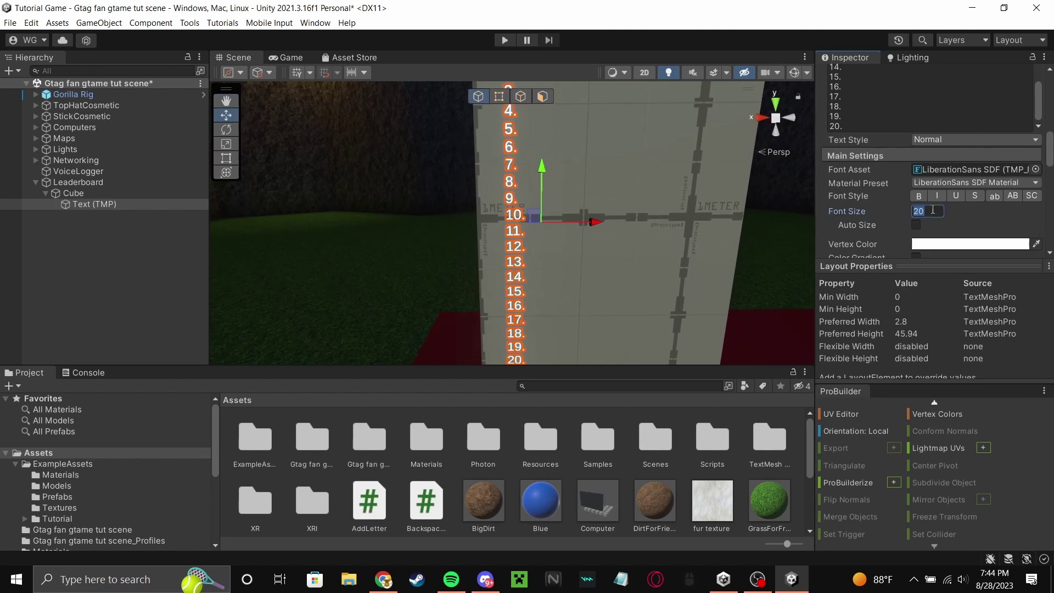
{"action": "type", "text": "23"}
{"action": "key", "text": "s"}
{"action": "right_click_drag", "start_coordinate": [417, 189], "coordinate": [416, 211]}
{"action": "left_click", "coordinate": [935, 211]}
{"action": "type", "text": "22"}
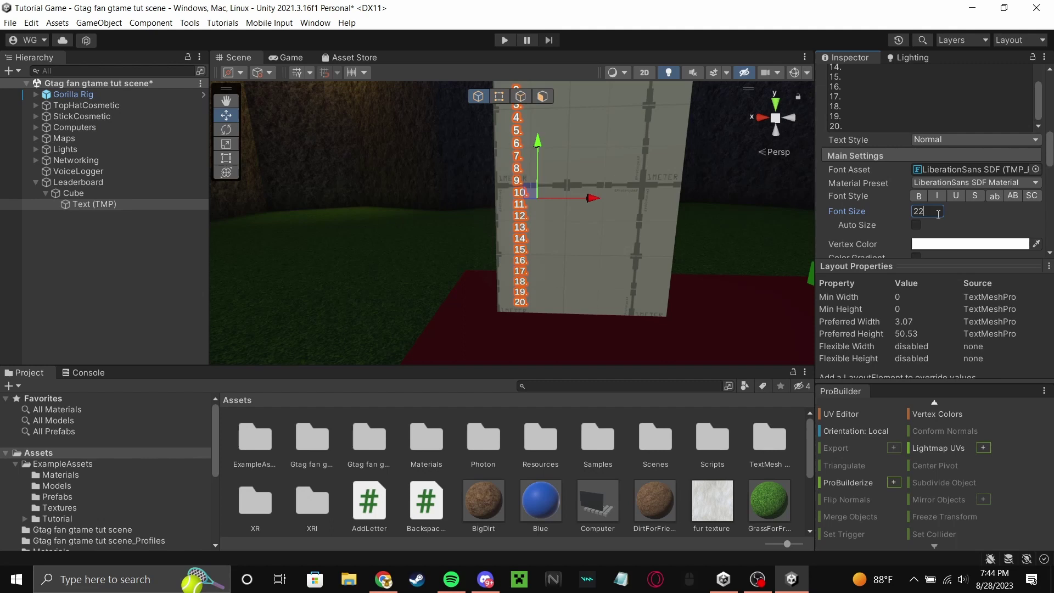
Step: Shift the numbered list sideways so it sits close to the board's left edge
{"action": "right_click_drag", "start_coordinate": [594, 228], "coordinate": [594, 194]}
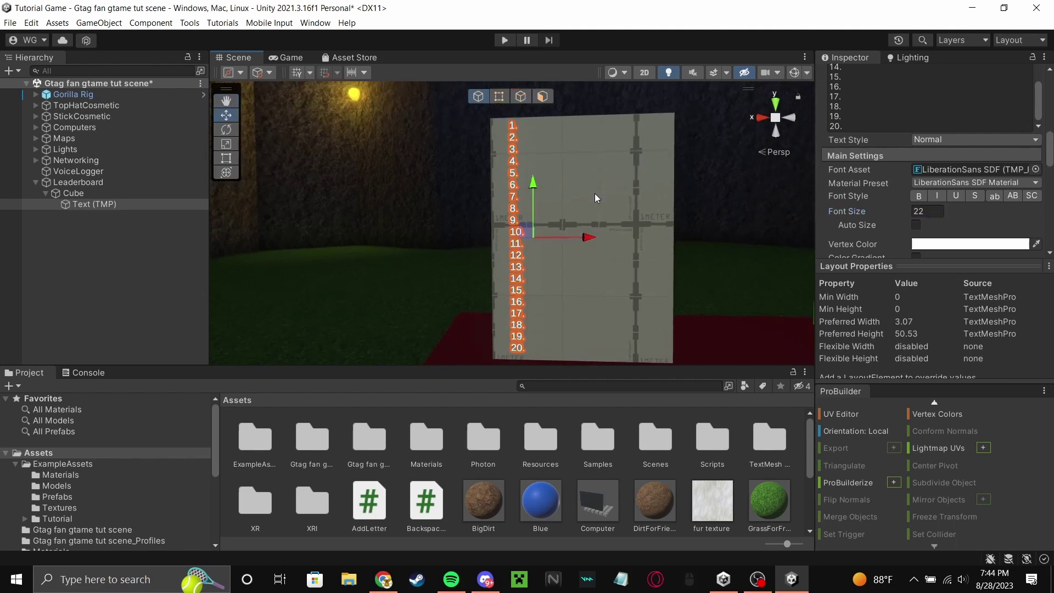
{"action": "left_click_drag", "start_coordinate": [534, 226], "coordinate": [518, 230]}
{"action": "mouse_move", "coordinate": [518, 230]}
{"action": "right_mouse_down"}
{"action": "mouse_move", "coordinate": [539, 228]}
{"action": "mouse_move", "coordinate": [507, 217]}
{"action": "mouse_move", "coordinate": [510, 181]}
{"action": "mouse_move", "coordinate": [494, 163]}
{"action": "mouse_move", "coordinate": [508, 221]}
{"action": "right_mouse_up"}
{"action": "key", "text": "w"}
{"action": "key", "text": "w"}
{"action": "key", "text": "s"}
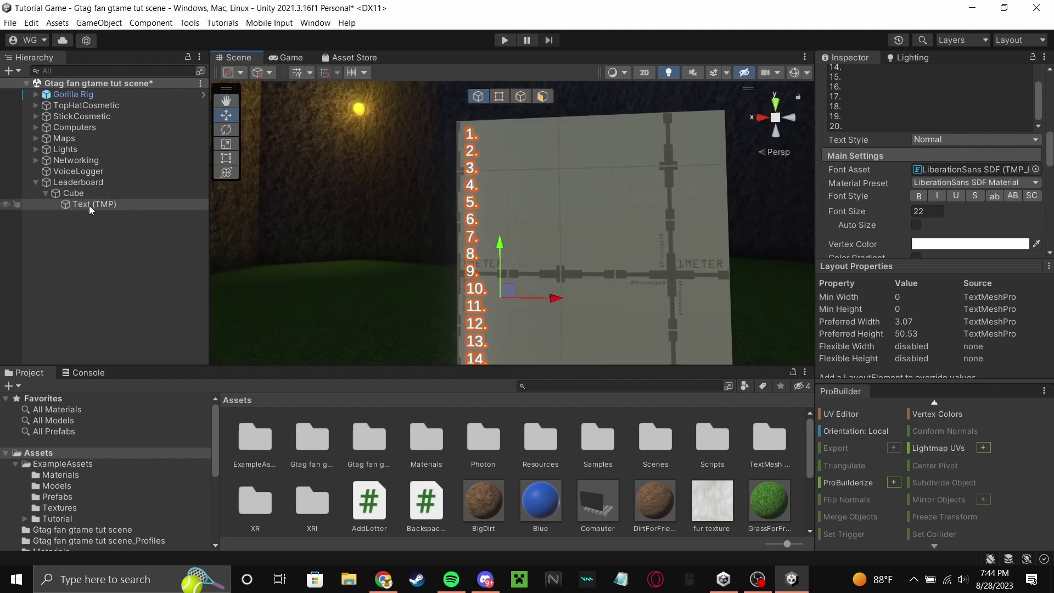
Step: Duplicate the numbered list text and replace the copy's content with NAME
{"action": "left_click", "coordinate": [88, 204]}
{"action": "key", "text": "ctrl+d"}
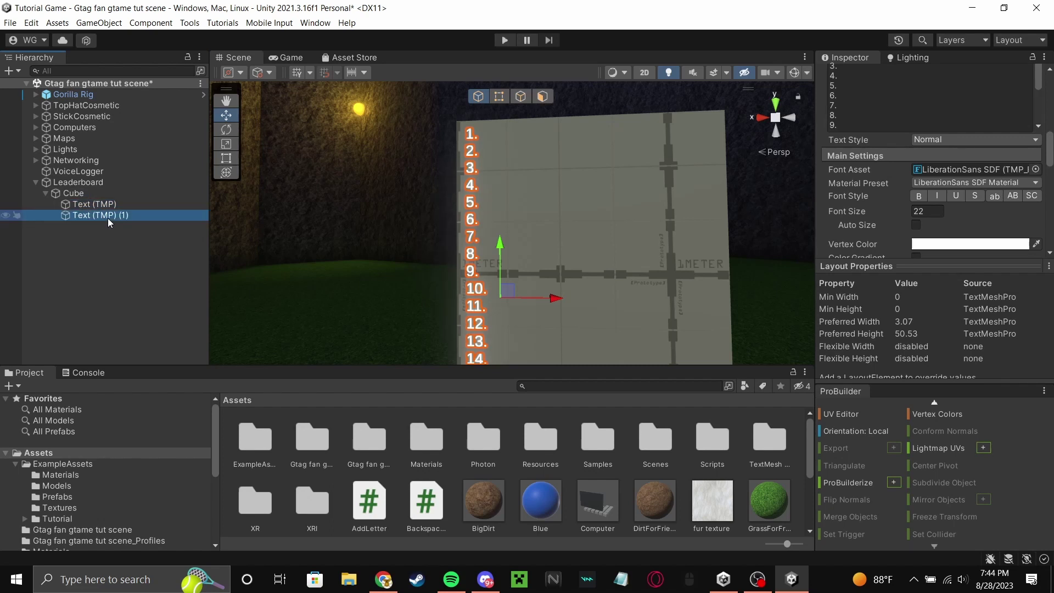
{"action": "left_click", "coordinate": [928, 115]}
{"action": "key", "text": "ctrl+a"}
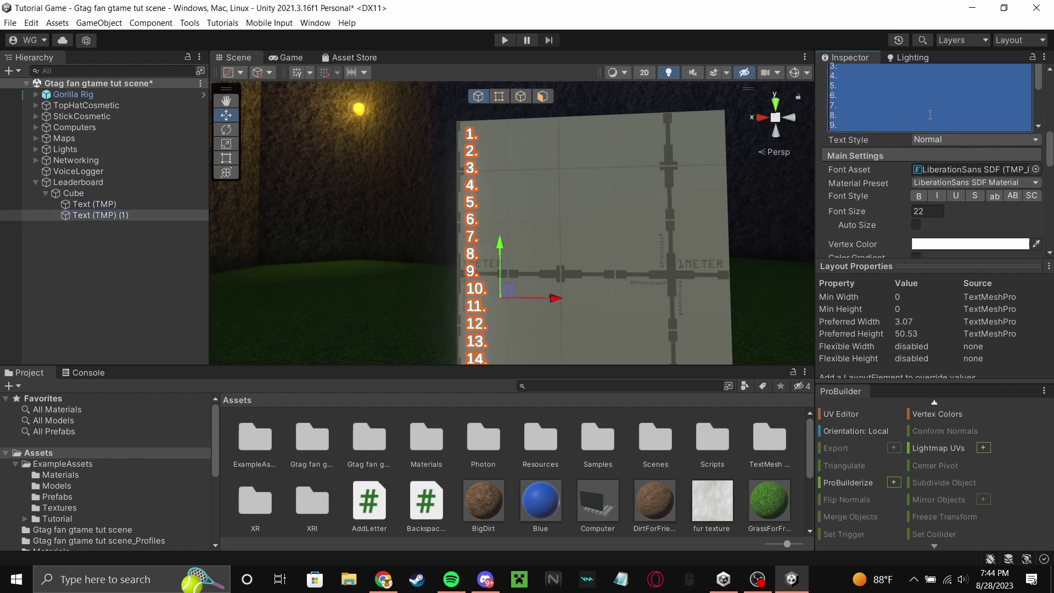
{"action": "key", "text": "BackSpace"}
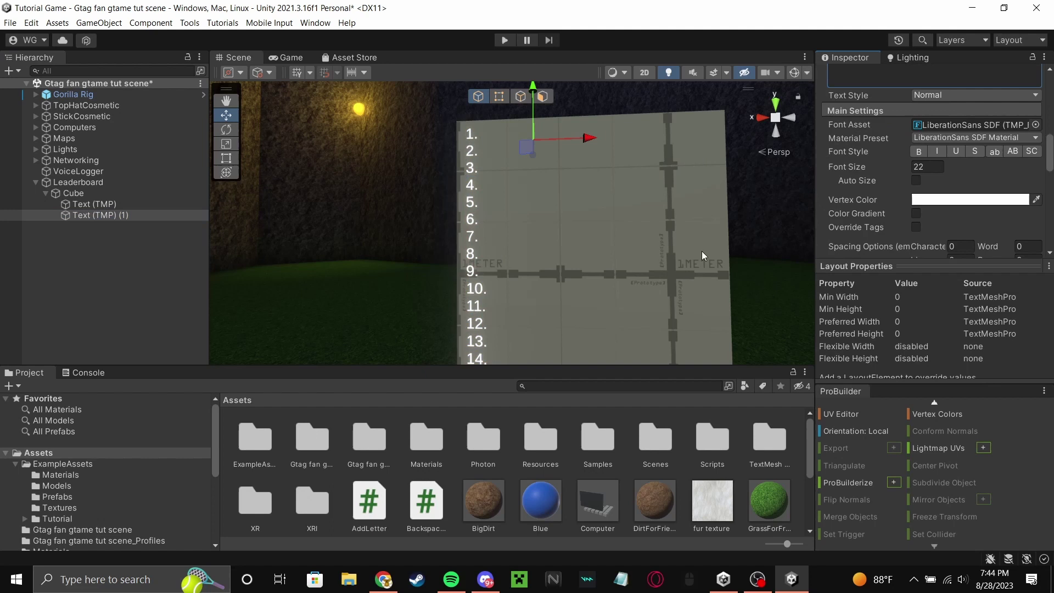
{"action": "scroll", "coordinate": [968, 162], "scroll_direction": "up", "scroll_amount": 5}
{"action": "type", "text": "NAME"}
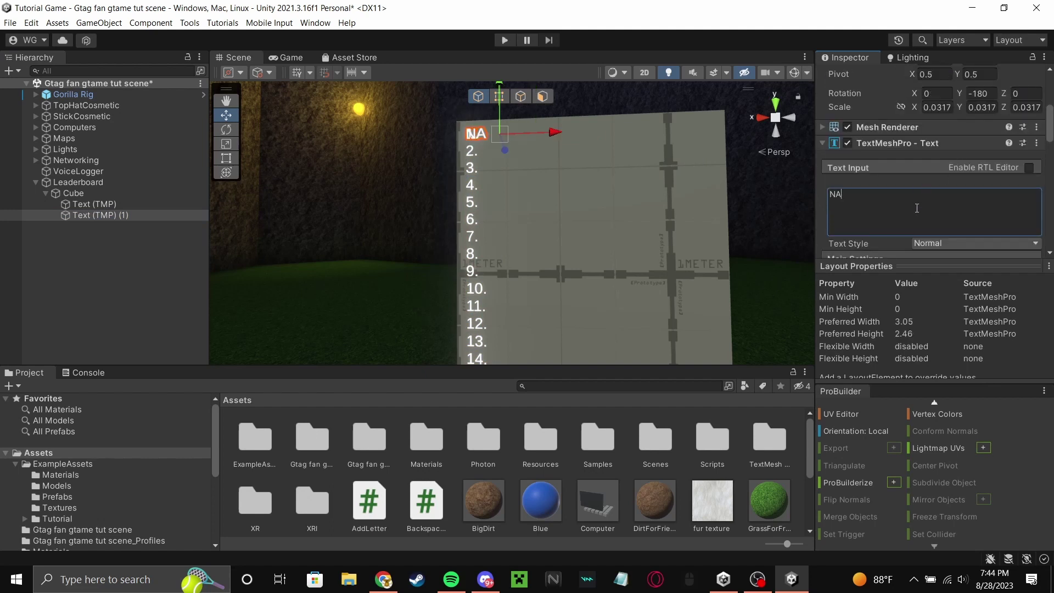
Step: Move the NAME text sideways so it sits directly beside the number 1. on the board
{"action": "key", "text": "w"}
{"action": "right_click_drag", "start_coordinate": [468, 185], "coordinate": [469, 149]}
{"action": "key", "text": "s"}
{"action": "left_click_drag", "start_coordinate": [513, 195], "coordinate": [544, 204]}
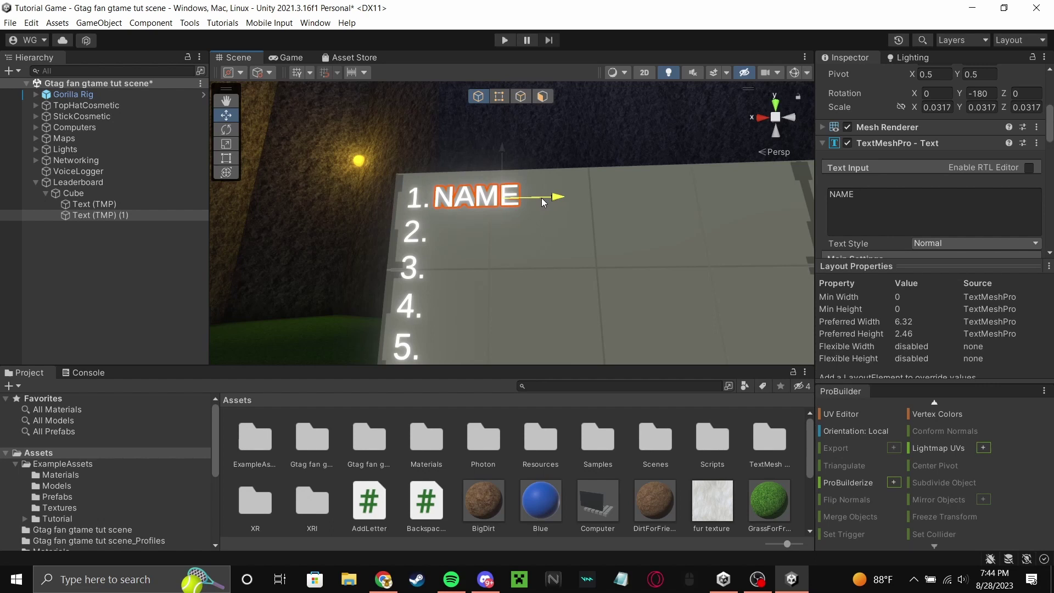
Step: Replace the duplicated text's content with the longer placeholder NAMENAMENS
{"action": "left_click", "coordinate": [915, 204]}
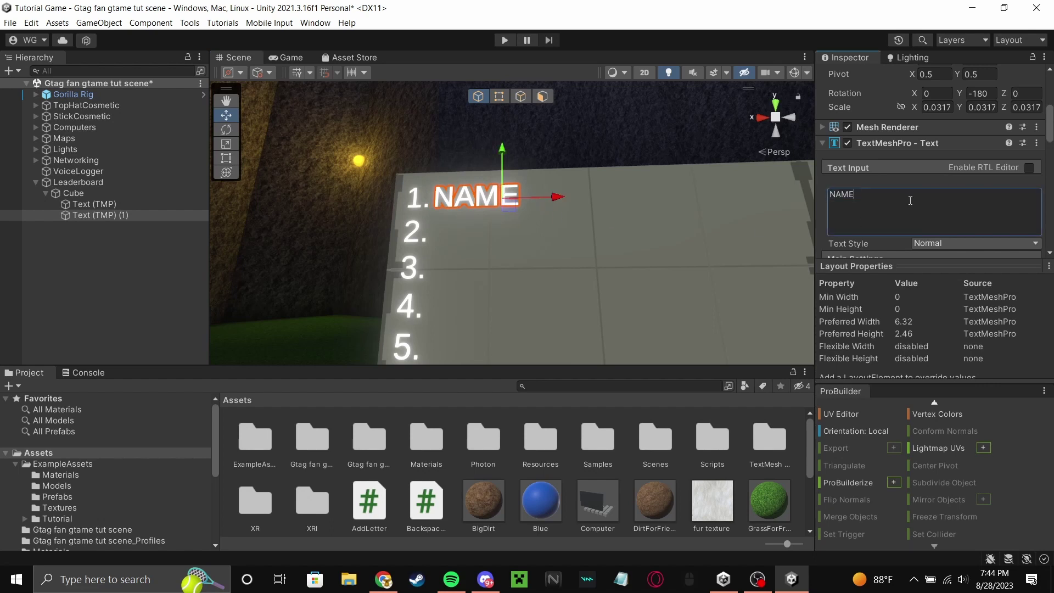
{"action": "key", "text": "BackSpace"}
{"action": "key", "text": "BackSpace"}
{"action": "key", "text": "BackSpace"}
{"action": "key", "text": "BackSpace"}
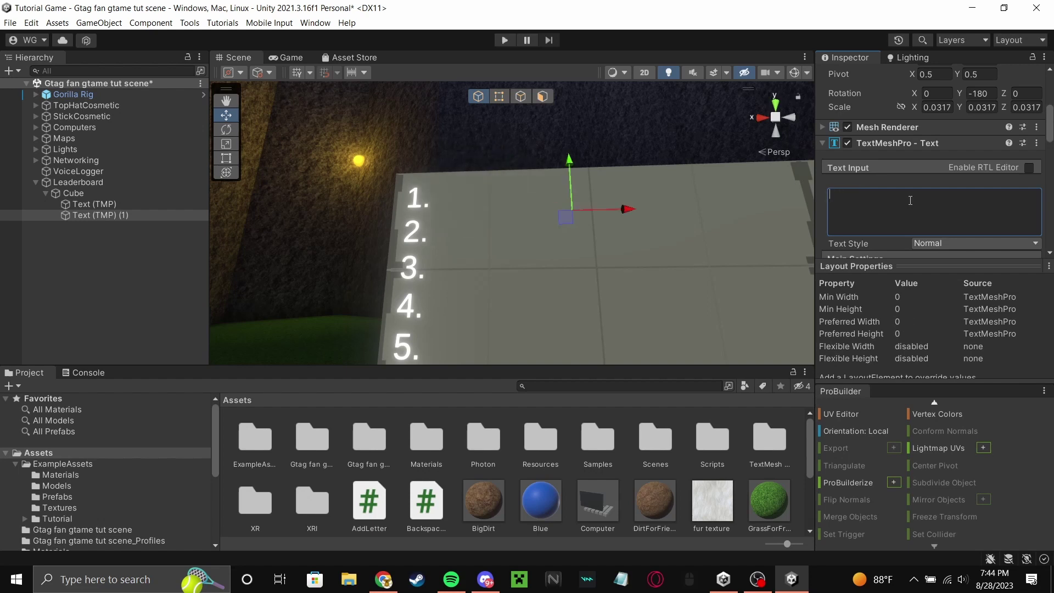
{"action": "type", "text": "NAMENAMENS"}
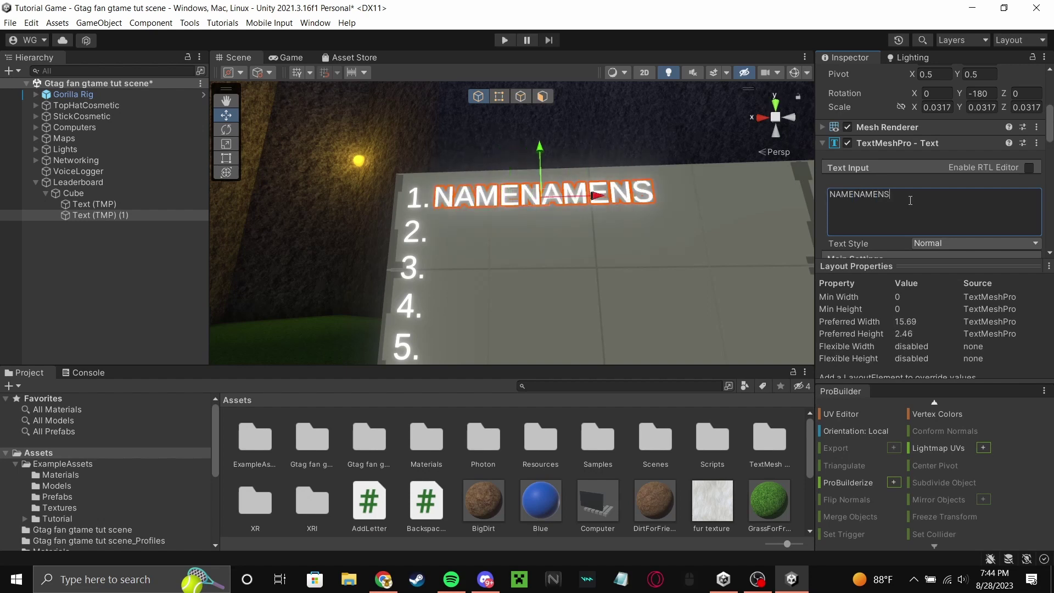
Step: Change the player name placeholder text to NAMENAMENAME
{"action": "key", "text": "BackSpace"}
{"action": "type", "text": "AME"}
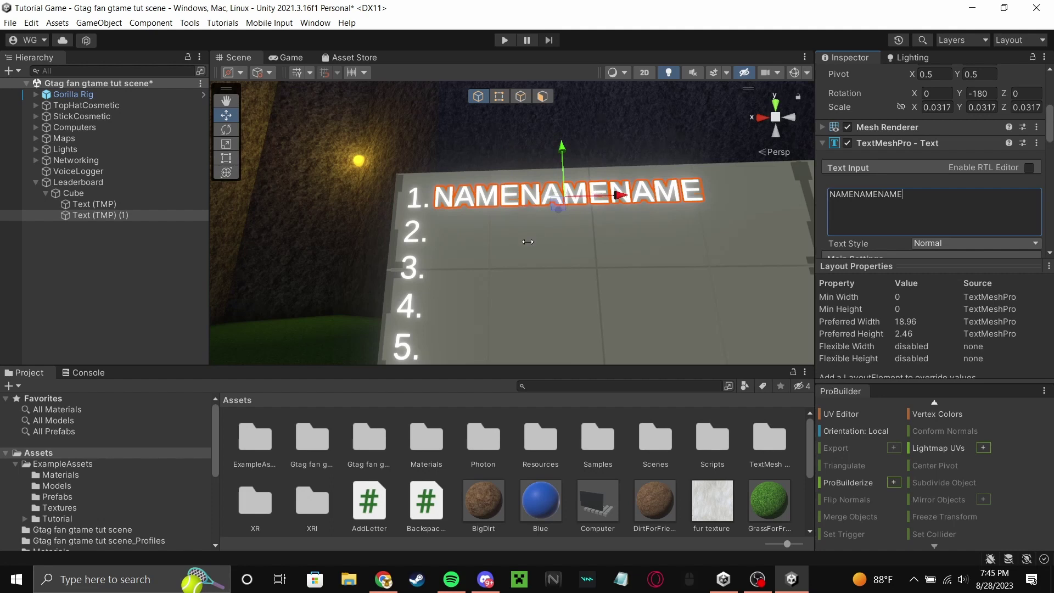
{"action": "key", "text": "s"}
{"action": "mouse_move", "coordinate": [527, 242]}
{"action": "right_mouse_down"}
{"action": "mouse_move", "coordinate": [548, 279]}
{"action": "mouse_move", "coordinate": [536, 273]}
{"action": "mouse_move", "coordinate": [547, 239]}
{"action": "right_mouse_up"}
{"action": "key", "text": "w"}
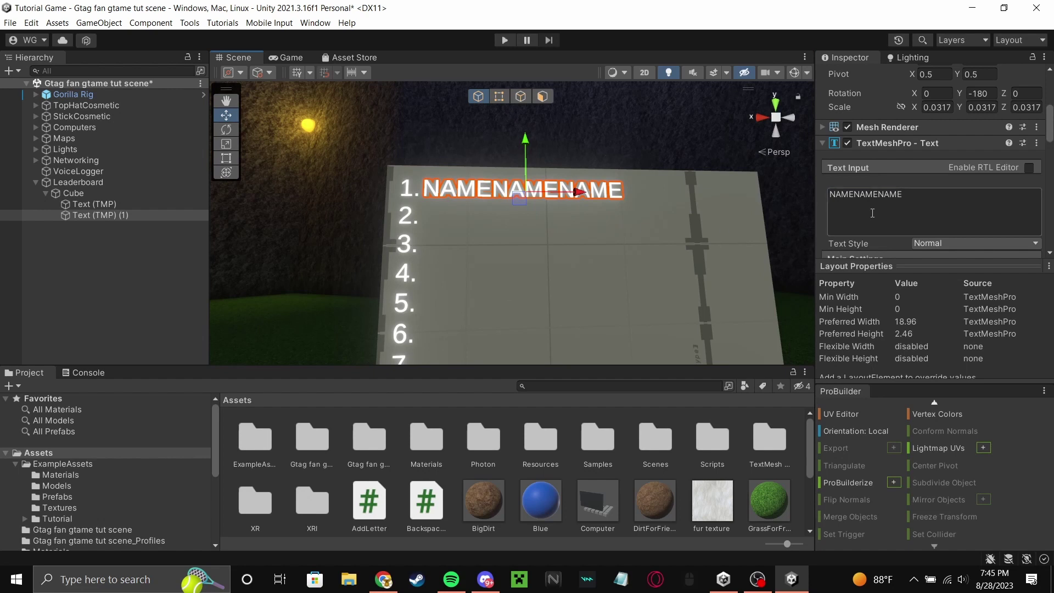
Step: Copy the NAMENAMENAME line and try repeating it on the following rows of the name text
{"action": "left_click", "coordinate": [909, 199]}
{"action": "key", "text": "ctrl+c"}
{"action": "left_click", "coordinate": [909, 199]}
{"action": "left_click", "coordinate": [981, 205]}
{"action": "key", "text": "Return"}
{"action": "key", "text": "ctrl+v"}
{"action": "key", "text": "ctrl+v"}
{"action": "key", "text": "Return"}
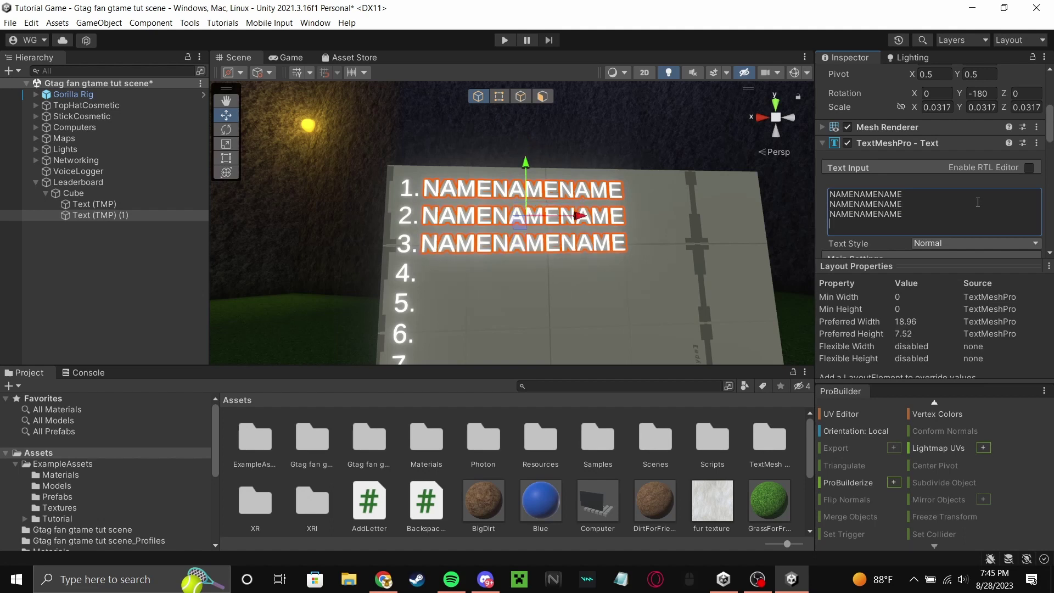
{"action": "key", "text": "ctrl+v"}
{"action": "key", "text": "Return"}
{"action": "key", "text": "ctrl+v"}
{"action": "key", "text": "ctrl+v"}
{"action": "key", "text": "ctrl+v"}
{"action": "key", "text": "ctrl+v"}
{"action": "key", "text": "ctrl+a"}
{"action": "key", "text": "ctrl+v"}
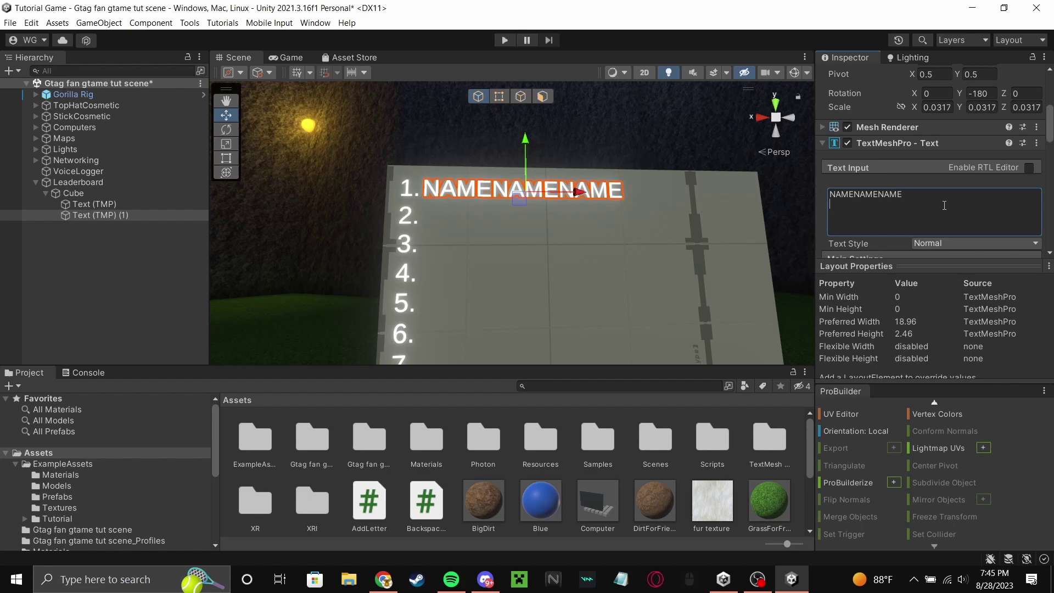
Step: Repeat NAMENAMENAME on separate lines so the name text fills the board down to number 11
{"action": "key", "text": "ctrl+v"}
{"action": "key", "text": "Return"}
{"action": "key", "text": "ctrl+v"}
{"action": "key", "text": "Return"}
{"action": "key", "text": "ctrl+v"}
{"action": "key", "text": "Return"}
{"action": "key", "text": "ctrl+v"}
{"action": "key", "text": "Return"}
{"action": "key", "text": "ctrl+v"}
{"action": "key", "text": "Return"}
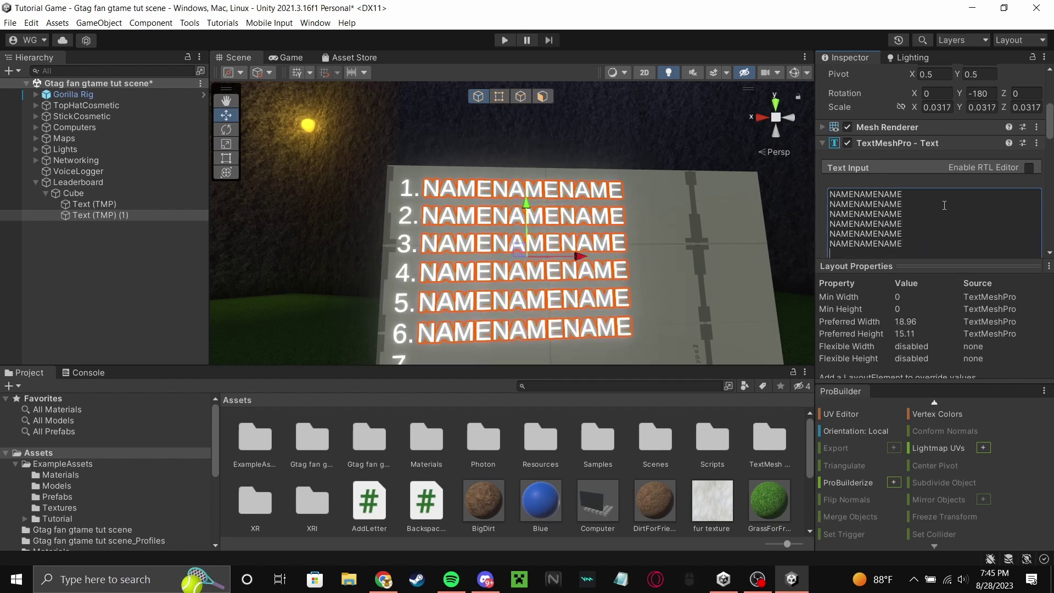
{"action": "key", "text": "ctrl+v"}
{"action": "key", "text": "Return"}
{"action": "key", "text": "ctrl+v"}
{"action": "key", "text": "Return"}
{"action": "key", "text": "ctrl+v"}
{"action": "key", "text": "Return"}
{"action": "key", "text": "ctrl+v"}
{"action": "key", "text": "Return"}
{"action": "key", "text": "ctrl+v"}
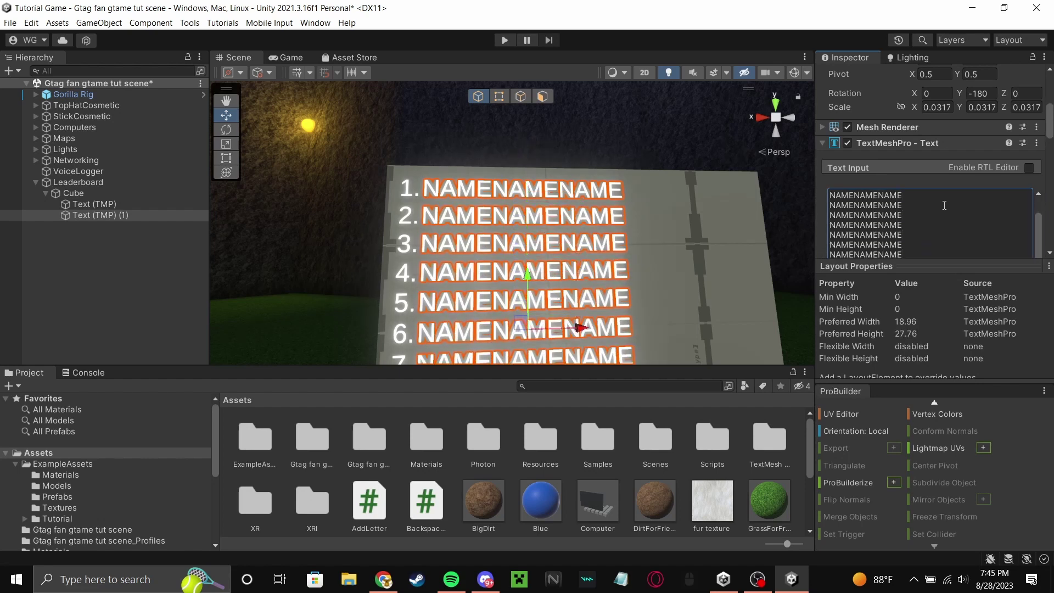
Step: Copy all the NAMENAMENAME lines and add them again on a new line beneath the existing ones
{"action": "right_click_drag", "start_coordinate": [682, 229], "coordinate": [670, 252]}
{"action": "left_click", "coordinate": [903, 235]}
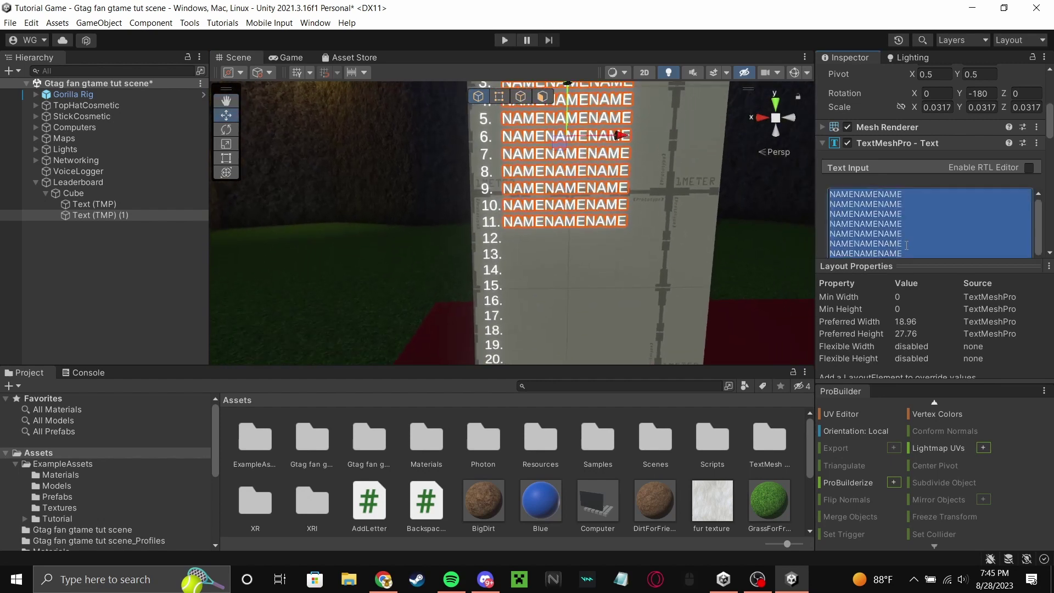
{"action": "scroll", "coordinate": [930, 233], "scroll_direction": "down", "scroll_amount": 1}
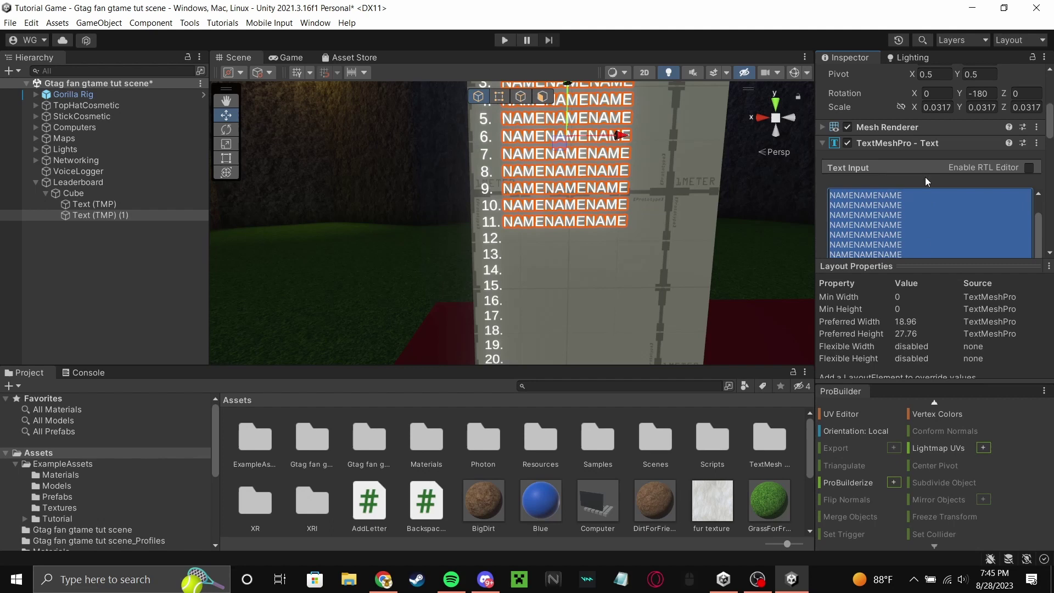
{"action": "scroll", "coordinate": [924, 179], "scroll_direction": "down", "scroll_amount": 3}
{"action": "left_click", "coordinate": [932, 196]}
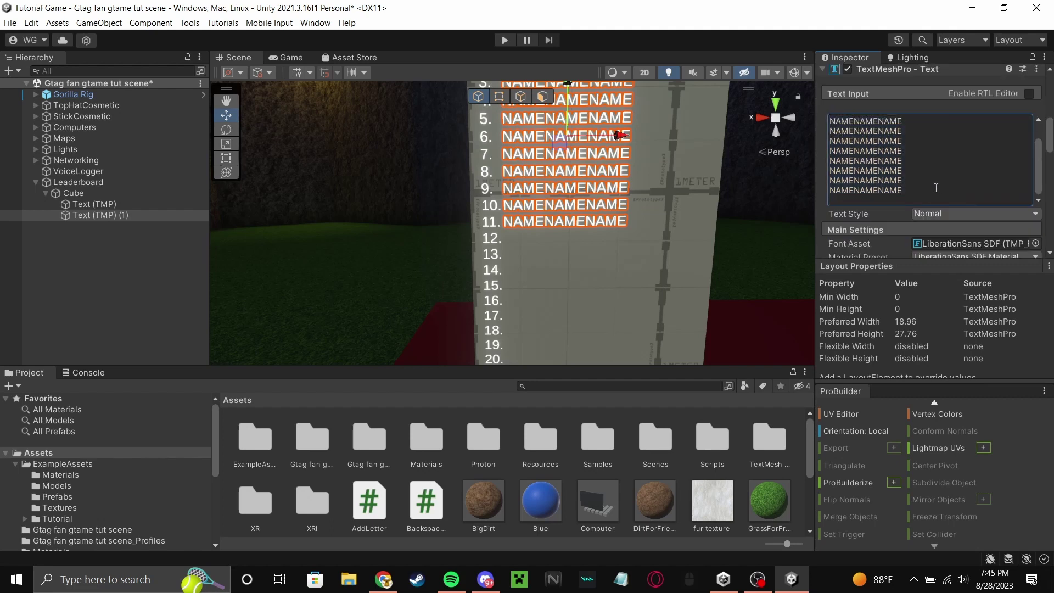
{"action": "key", "text": "Return"}
{"action": "type", "text": "NAMENAMENAME NAMENAMENAME NAMENAMENAME NAMENAMENAME NAMENAMENAME NAMENAMENAME NAMENAMENAME NAMENAMENAME NAMENAMENAME NAMENAMENAME NAMENAMENAME"}
Step: Delete the surplus NAMENAMENAME lines extending below number 20 on the board
{"action": "mouse_move", "coordinate": [653, 222]}
{"action": "right_mouse_down"}
{"action": "mouse_move", "coordinate": [631, 299]}
{"action": "mouse_move", "coordinate": [656, 287]}
{"action": "mouse_move", "coordinate": [655, 228]}
{"action": "right_mouse_up"}
{"action": "key", "text": "w"}
{"action": "key", "text": "s"}
{"action": "left_click", "coordinate": [926, 191]}
{"action": "scroll", "coordinate": [916, 193], "scroll_direction": "down", "scroll_amount": 2}
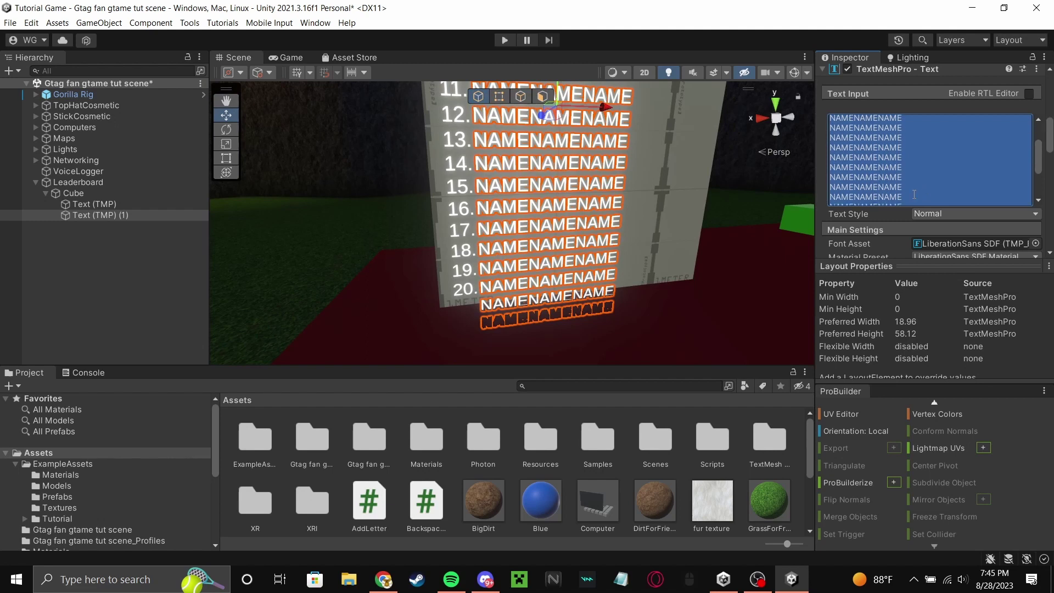
{"action": "scroll", "coordinate": [913, 194], "scroll_direction": "down", "scroll_amount": 1}
{"action": "left_click", "coordinate": [906, 192]}
{"action": "key", "text": "BackSpace"}
{"action": "key", "text": "BackSpace"}
{"action": "key", "text": "BackSpace"}
{"action": "key", "text": "BackSpace"}
{"action": "key", "text": "BackSpace"}
{"action": "key", "text": "BackSpace"}
{"action": "key", "text": "BackSpace"}
{"action": "key", "text": "BackSpace"}
{"action": "key", "text": "BackSpace"}
{"action": "key", "text": "BackSpace"}
{"action": "key", "text": "BackSpace"}
{"action": "key", "text": "BackSpace"}
{"action": "key", "text": "BackSpace"}
{"action": "key", "text": "BackSpace"}
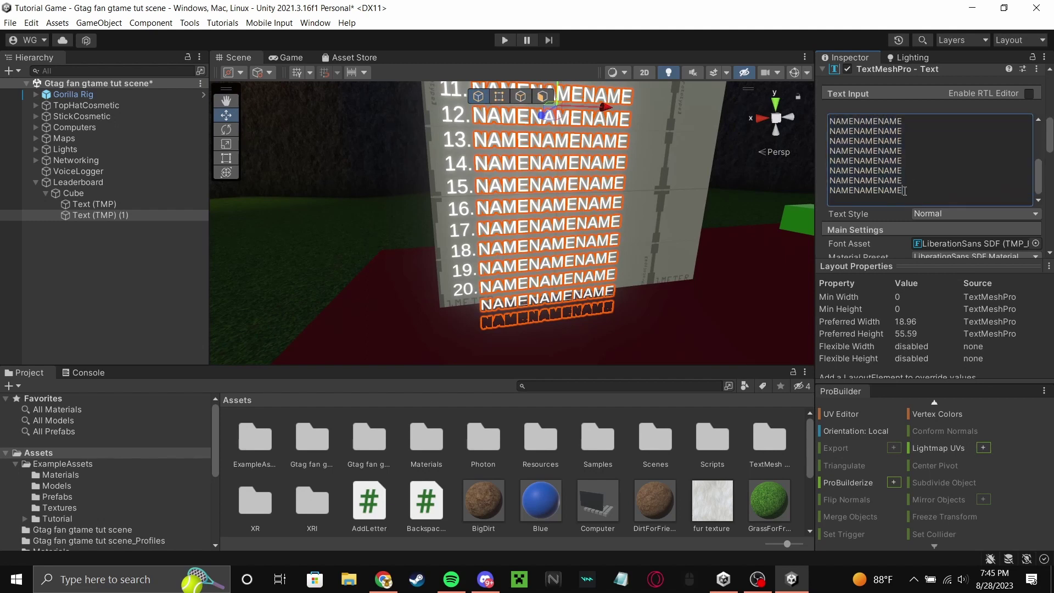
{"action": "key", "text": "BackSpace"}
{"action": "key", "text": "BackSpace"}
{"action": "key", "text": "BackSpace"}
{"action": "key", "text": "BackSpace"}
{"action": "key", "text": "BackSpace"}
{"action": "key", "text": "BackSpace"}
{"action": "key", "text": "BackSpace"}
{"action": "key", "text": "BackSpace"}
{"action": "key", "text": "BackSpace"}
{"action": "key", "text": "BackSpace"}
{"action": "key", "text": "BackSpace"}
{"action": "key", "text": "BackSpace"}
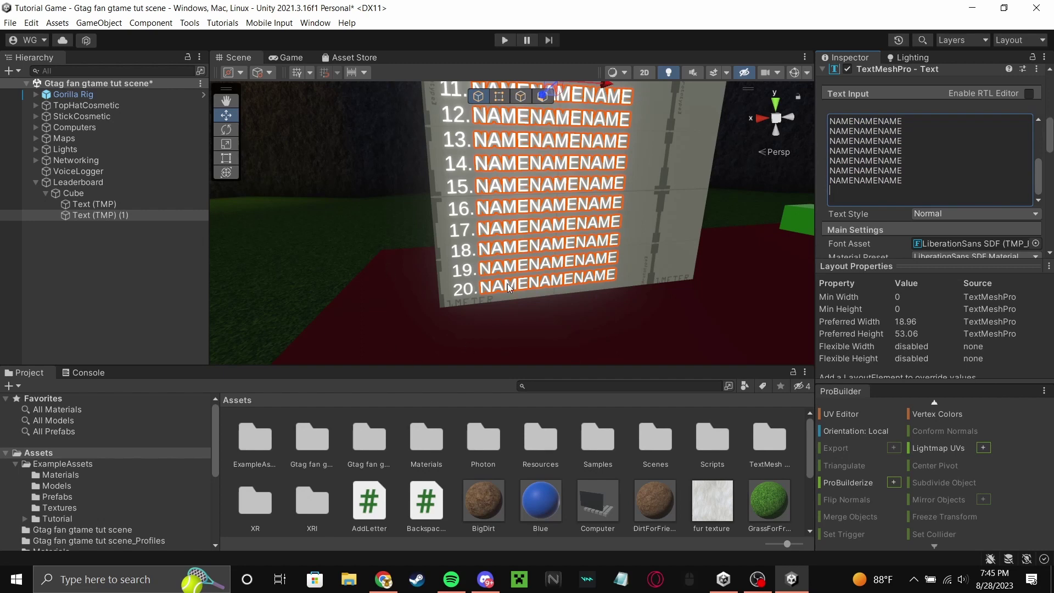
Step: Check the names against the full numbered list, and clear all placeholder content from the name text
{"action": "right_click_drag", "start_coordinate": [507, 283], "coordinate": [555, 277]}
{"action": "key", "text": "w"}
{"action": "key", "text": "s"}
{"action": "key", "text": "s"}
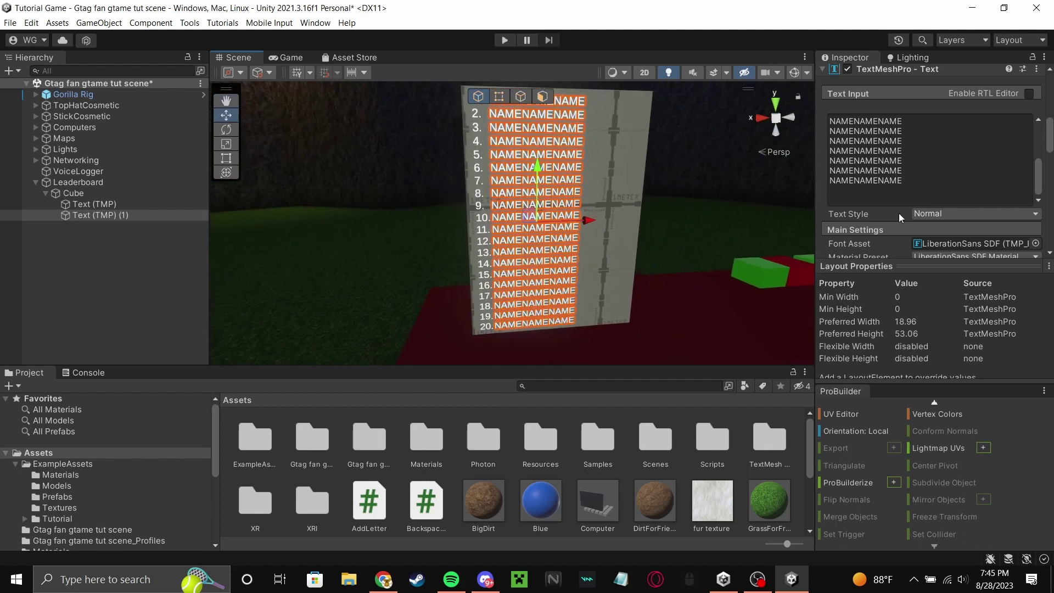
{"action": "left_click", "coordinate": [972, 180]}
{"action": "key", "text": "BackSpace"}
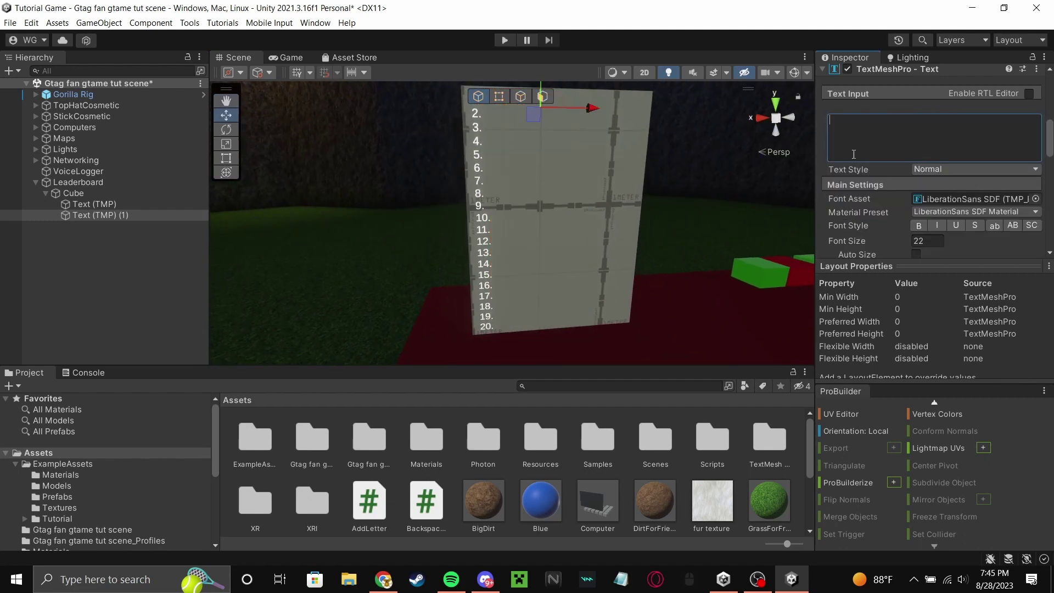
{"action": "right_click_drag", "start_coordinate": [556, 245], "coordinate": [504, 178]}
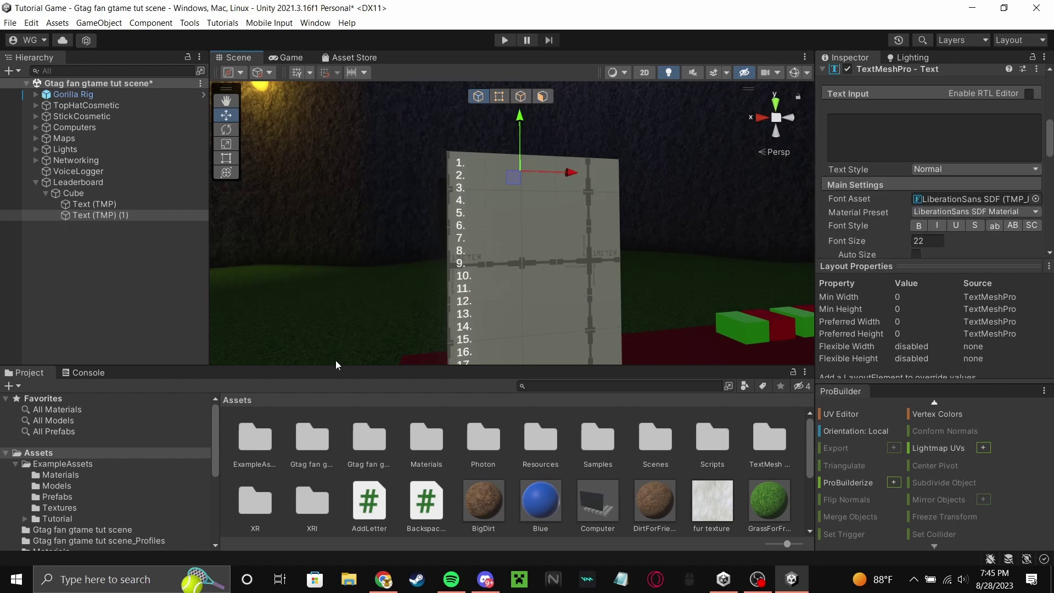
Step: Switch to Discord and download LeaderBoard.cs from the leaderboard channel
{"action": "left_click", "coordinate": [485, 578]}
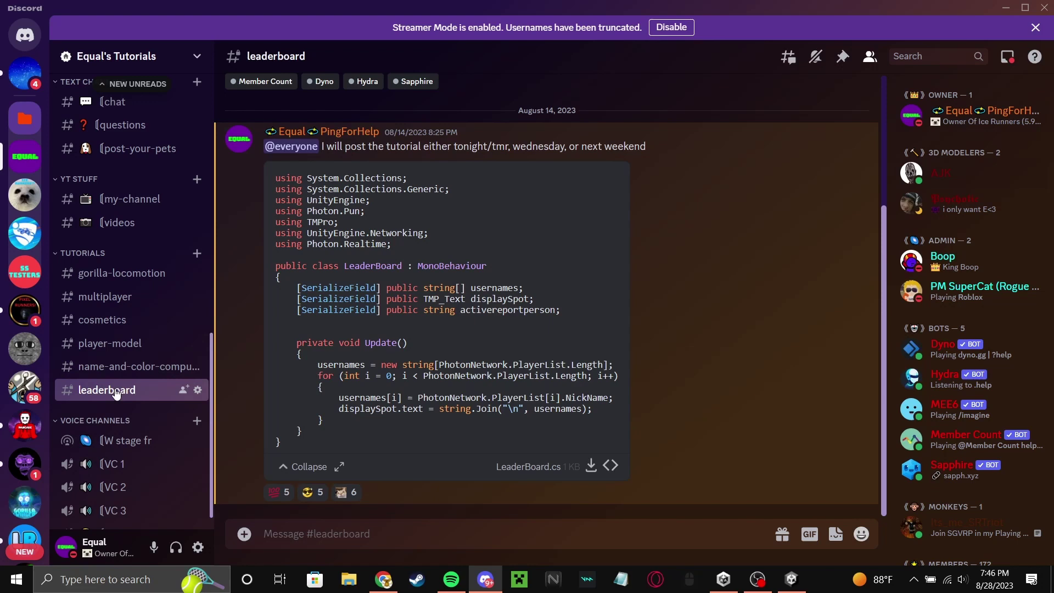
{"action": "left_click", "coordinate": [591, 465]}
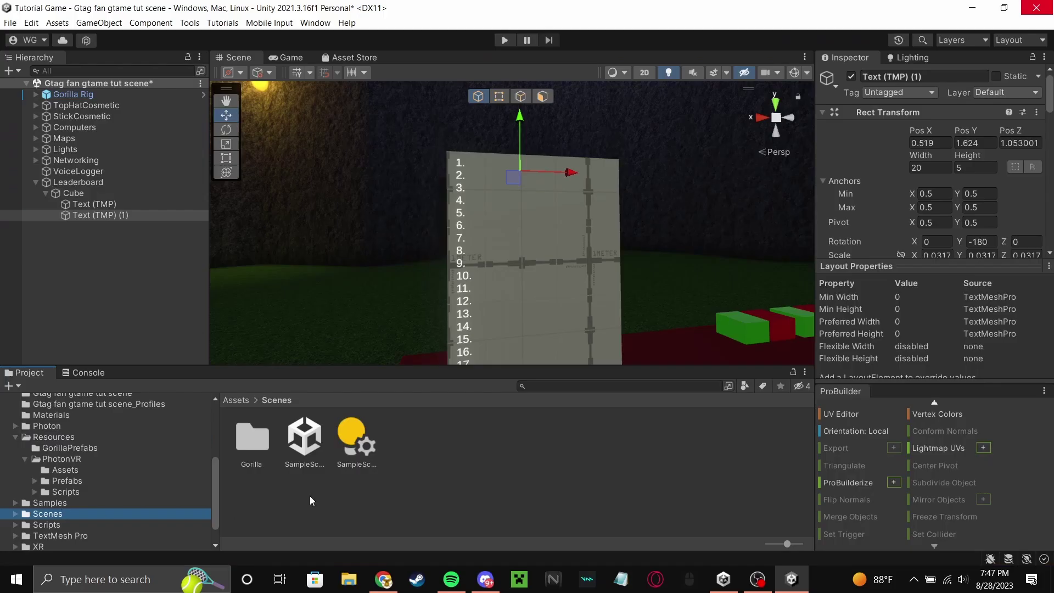
Step: Attach the LeaderBoard script from the project's Scripts folder to the numbered list text, Text (TMP)
{"action": "left_click", "coordinate": [66, 525]}
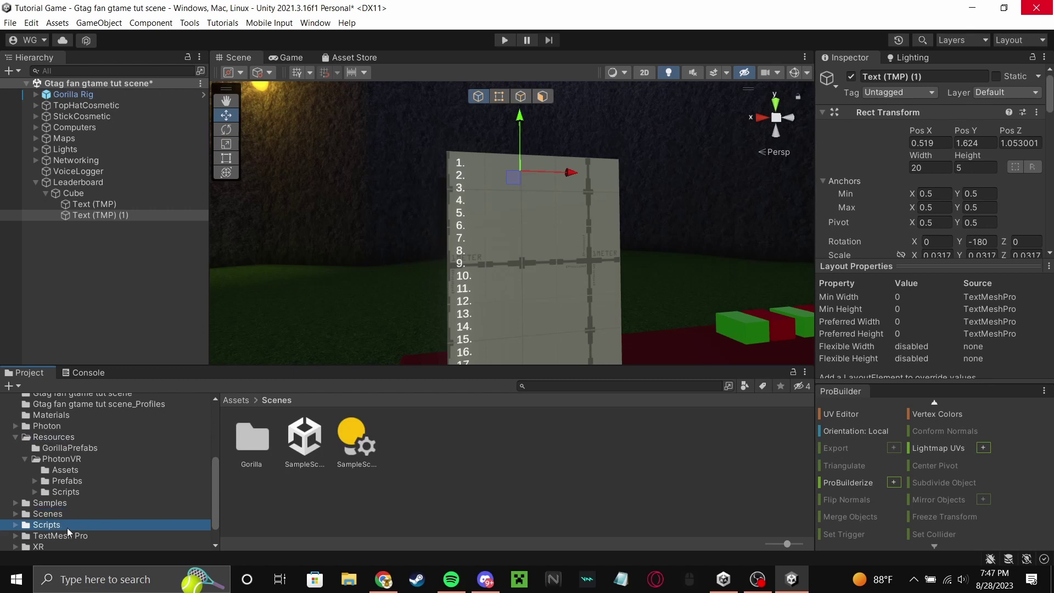
{"action": "left_click", "coordinate": [456, 438]}
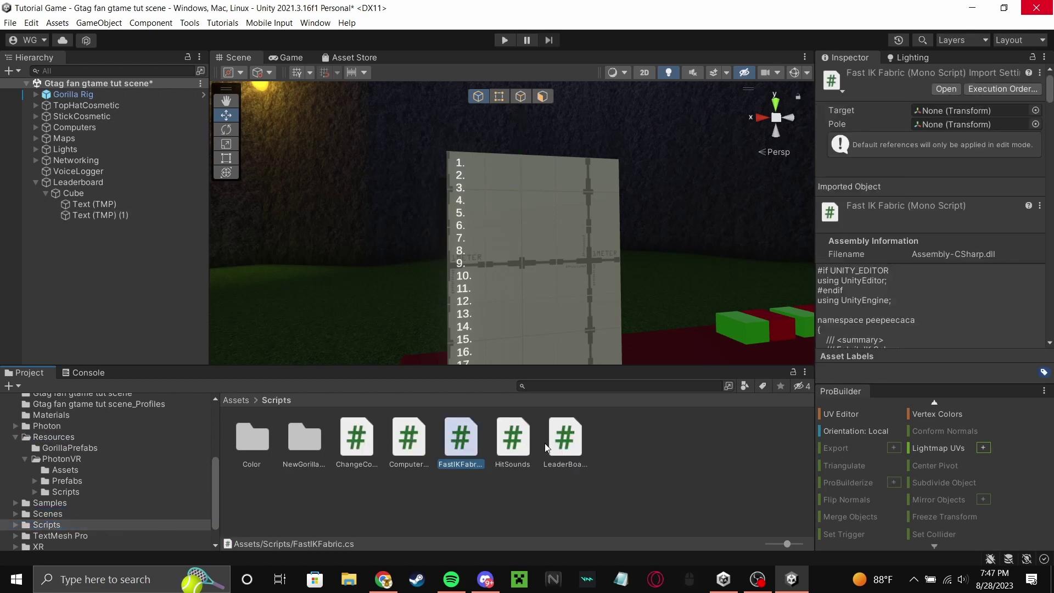
{"action": "left_click", "coordinate": [565, 439]}
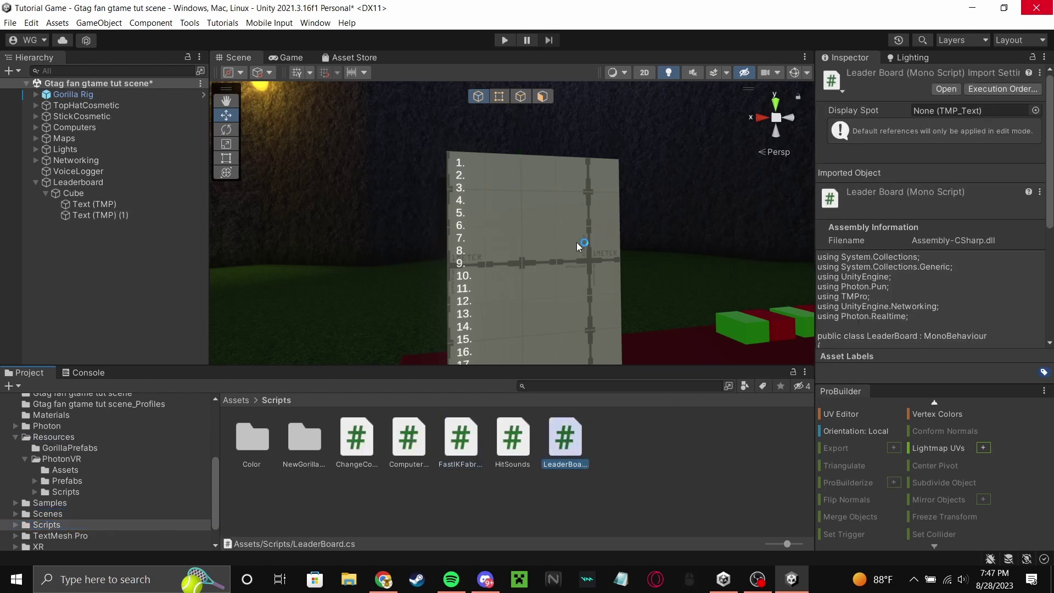
{"action": "right_click_drag", "start_coordinate": [578, 246], "coordinate": [552, 238]}
{"action": "left_click", "coordinate": [552, 238]}
{"action": "left_click", "coordinate": [141, 204]}
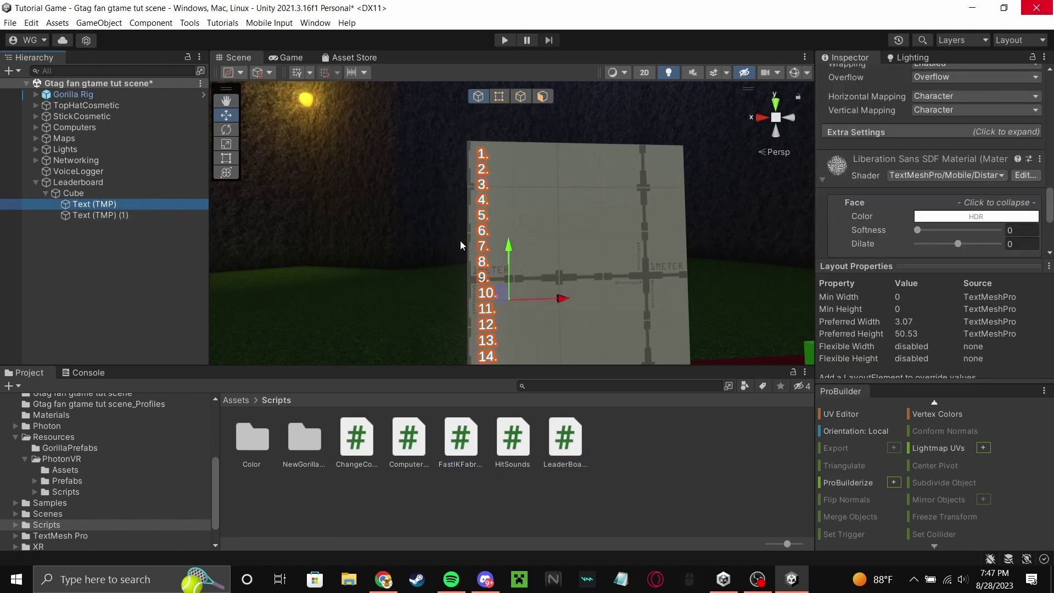
{"action": "left_click_drag", "start_coordinate": [568, 441], "coordinate": [128, 211]}
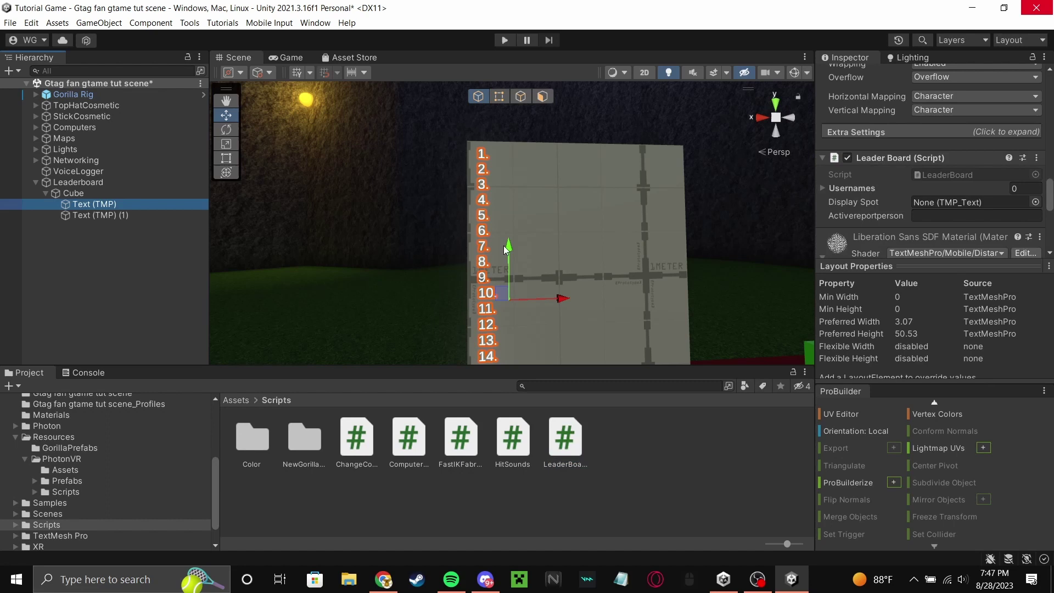
Step: Assign the empty name text, Text (TMP) (1), as the Leader Board script's Display Spot and check the Usernames list
{"action": "scroll", "coordinate": [930, 186], "scroll_direction": "down", "scroll_amount": 3}
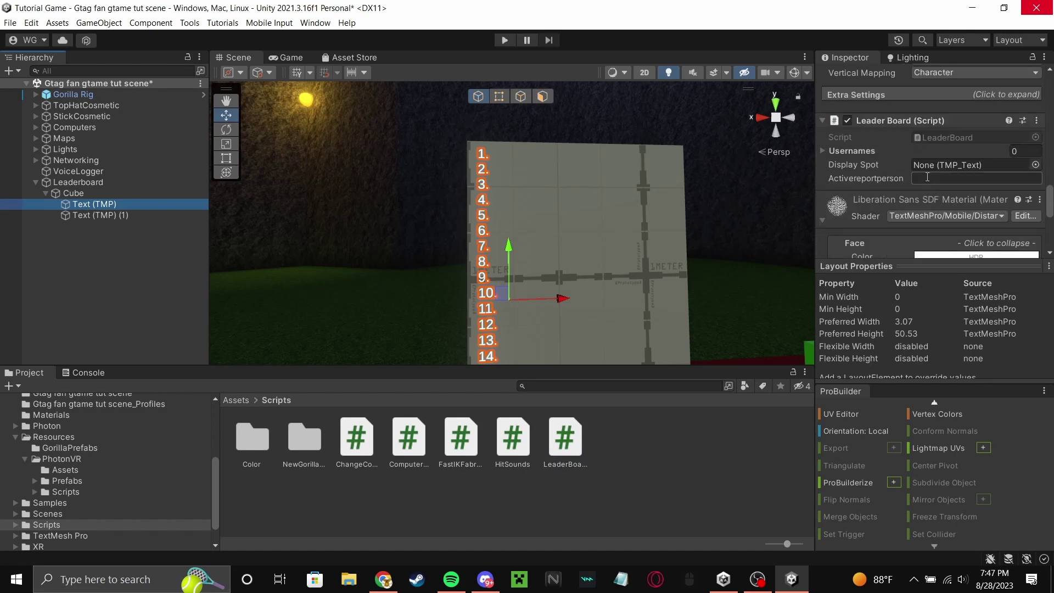
{"action": "left_click", "coordinate": [930, 179]}
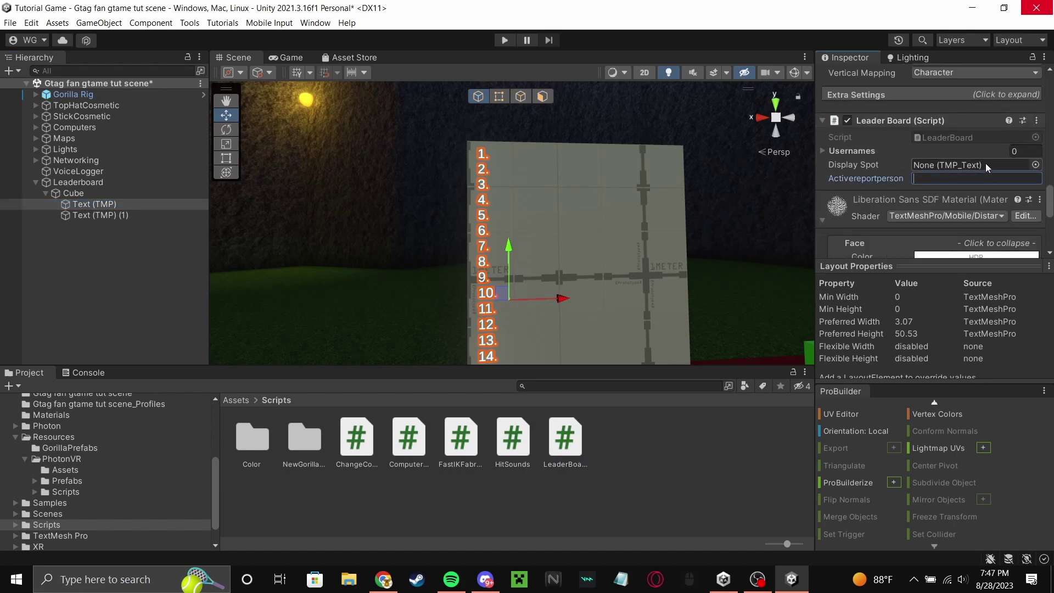
{"action": "left_click", "coordinate": [131, 215]}
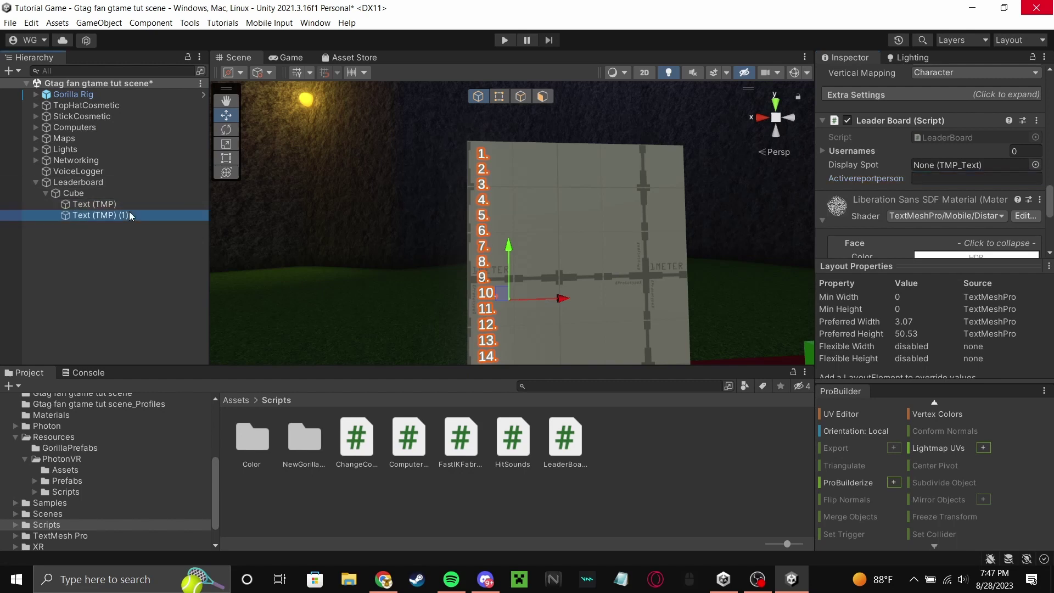
{"action": "left_click", "coordinate": [131, 206]}
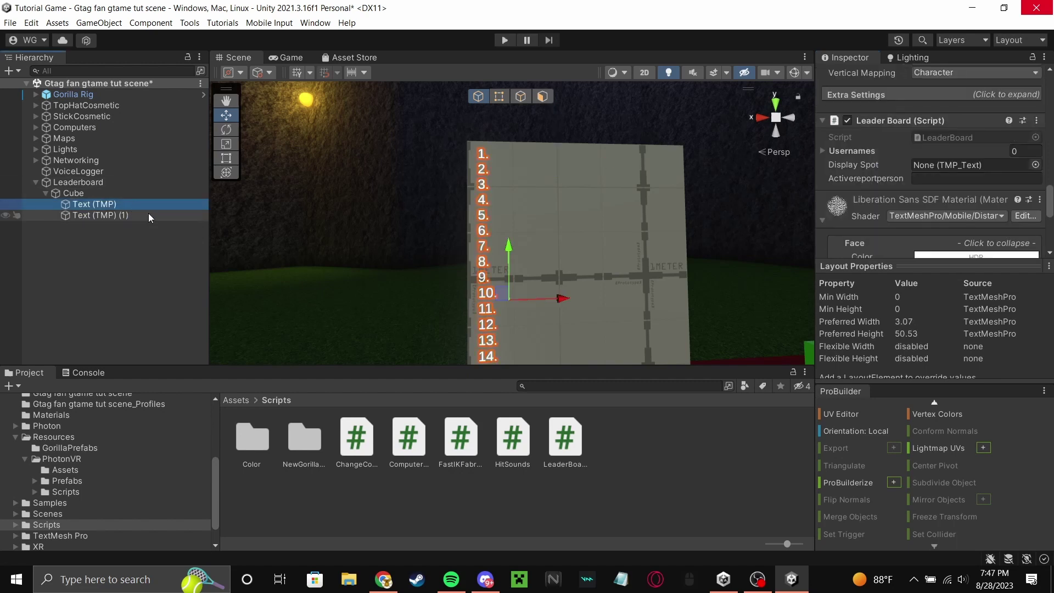
{"action": "left_click_drag", "start_coordinate": [137, 217], "coordinate": [960, 166]}
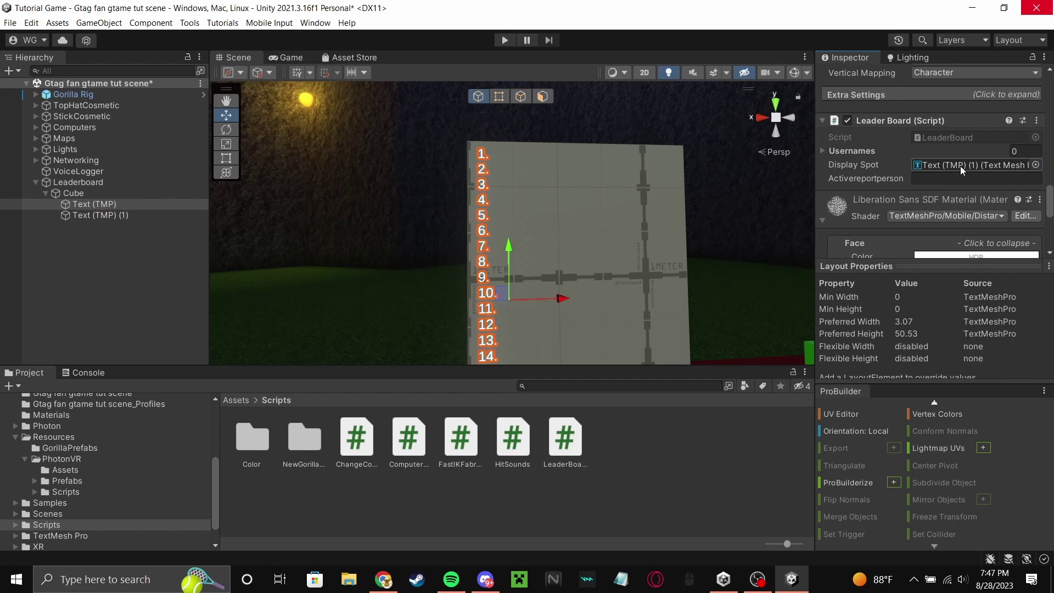
{"action": "left_click", "coordinate": [821, 150]}
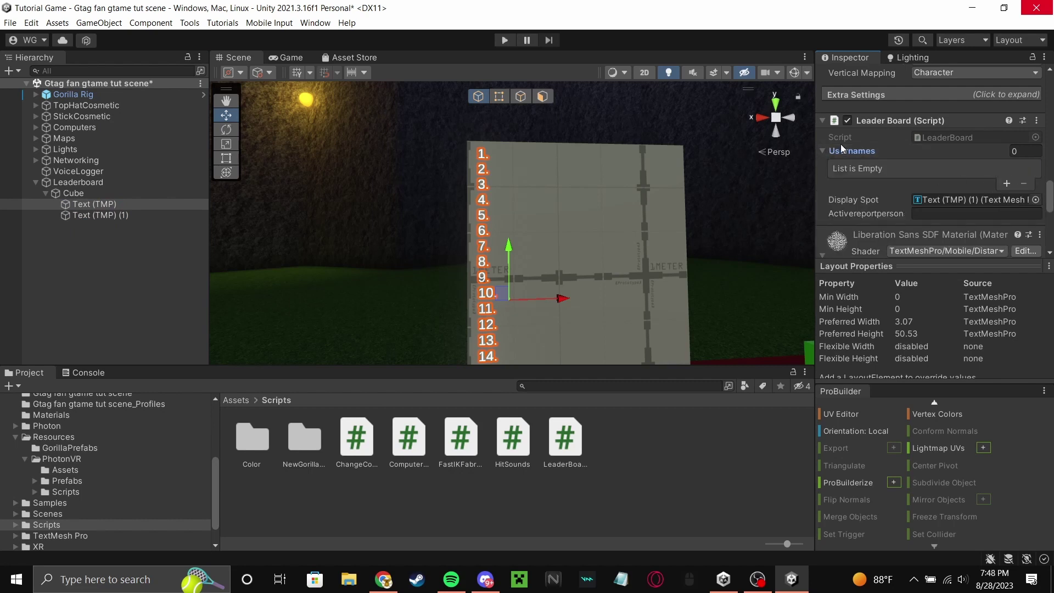
{"action": "left_click", "coordinate": [825, 150]}
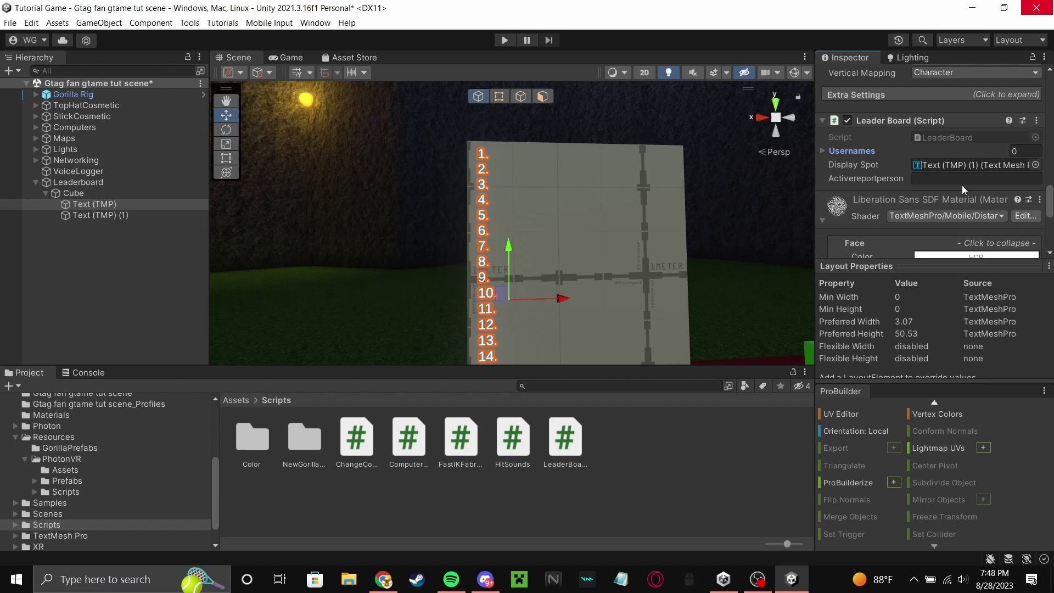
Step: Run the scene in play mode and examine the player name on the leaderboard
{"action": "right_click_drag", "start_coordinate": [581, 219], "coordinate": [598, 252]}
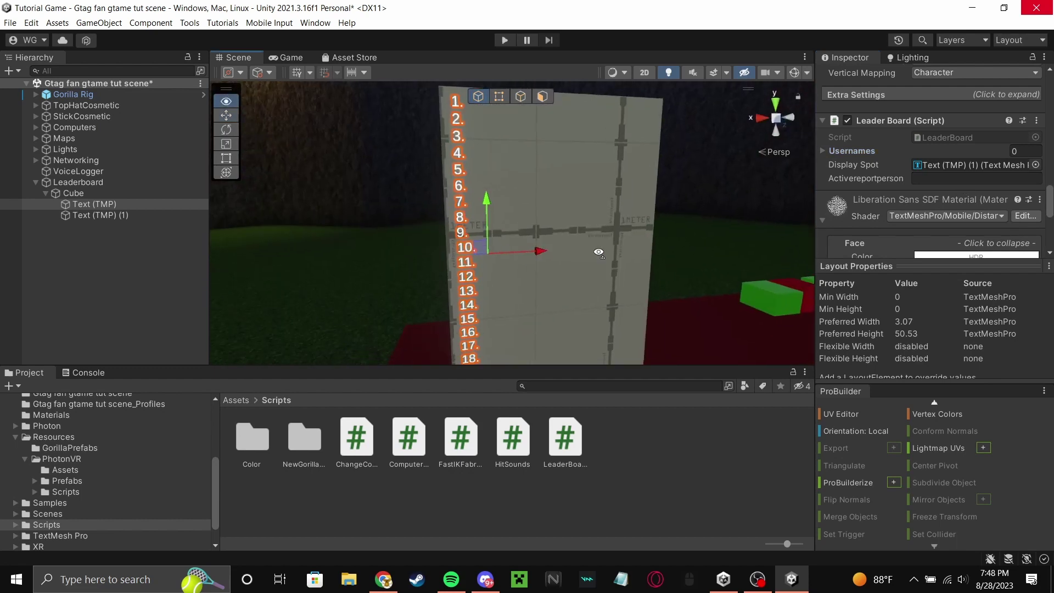
{"action": "key", "text": "ctrl+p"}
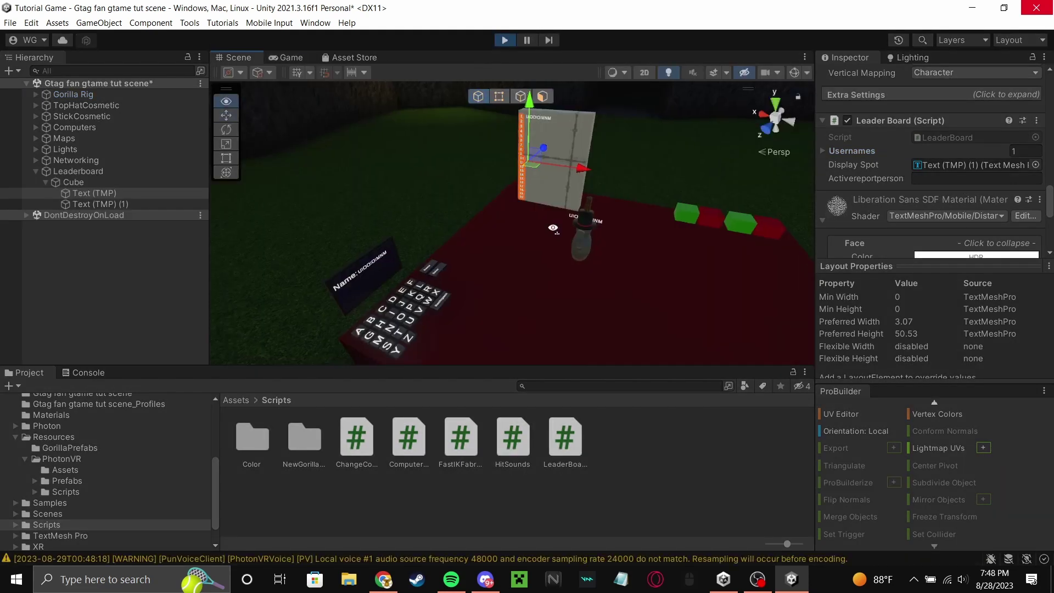
{"action": "right_click_drag", "start_coordinate": [552, 225], "coordinate": [611, 580]}
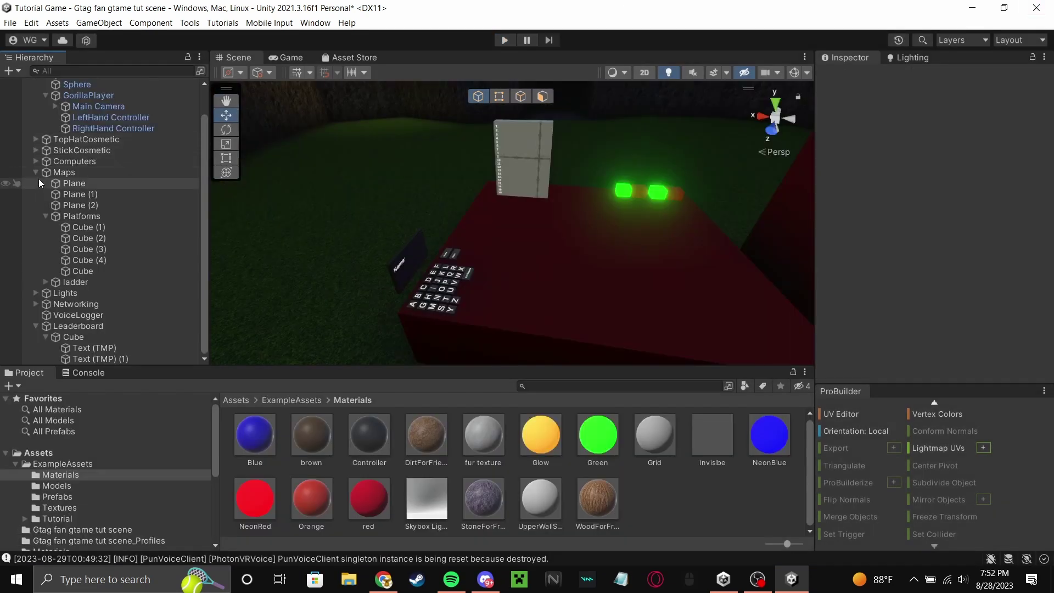
Step: Collapse the Maps, Gorilla Rig and Leaderboard groups in the scene hierarchy
{"action": "left_click", "coordinate": [34, 172]}
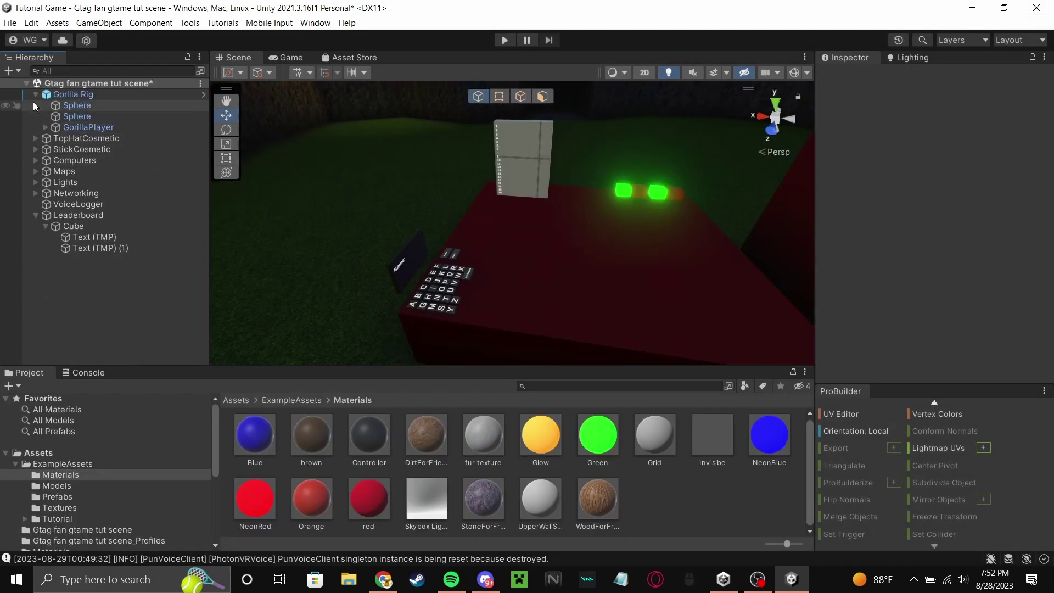
{"action": "left_click", "coordinate": [36, 94]}
{"action": "left_click", "coordinate": [45, 193]}
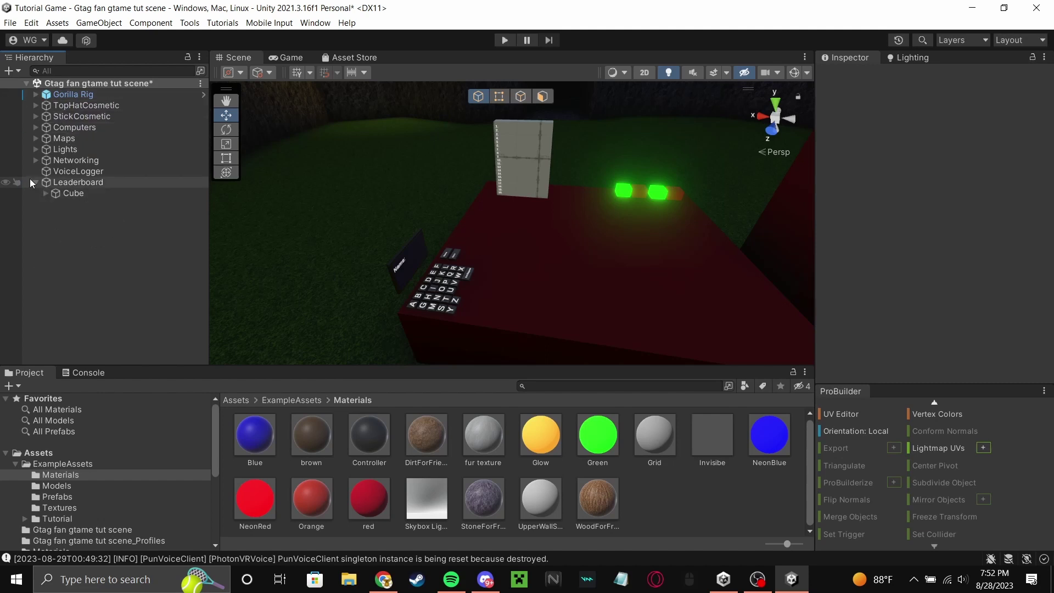
{"action": "left_click", "coordinate": [36, 183]}
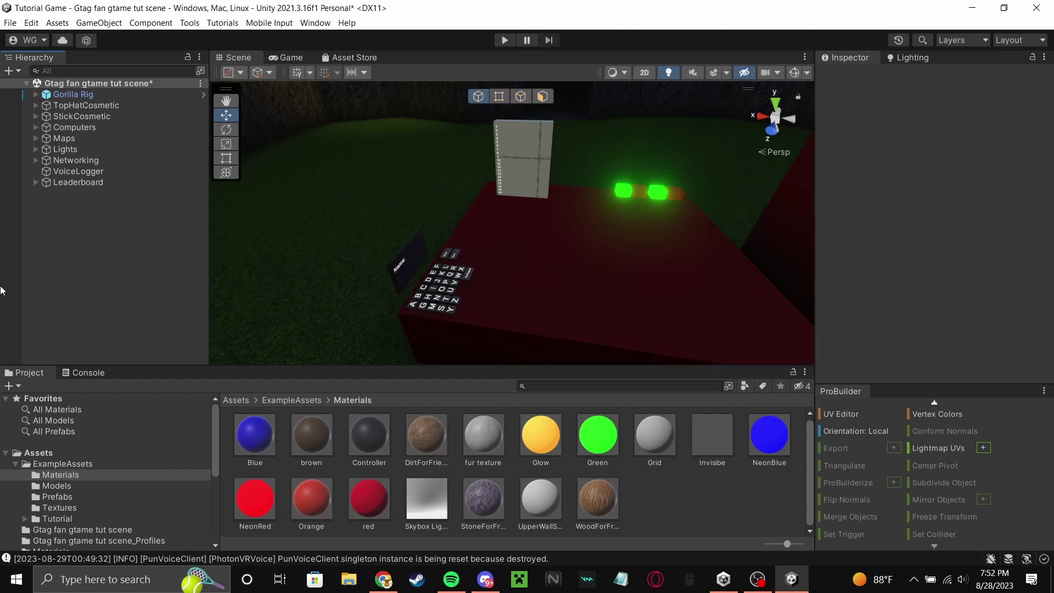
Step: Tilt the whole Leaderboard object slightly around its X axis, to a rotation of about -4.7 degrees
{"action": "right_click_drag", "start_coordinate": [562, 247], "coordinate": [549, 164]}
{"action": "key", "text": "w"}
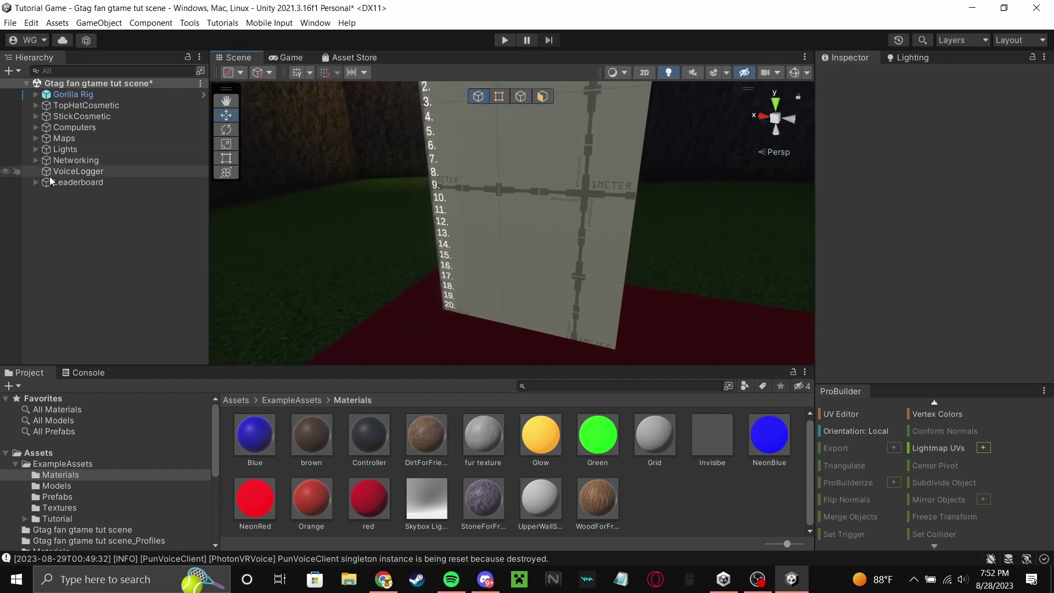
{"action": "left_click", "coordinate": [44, 183]}
{"action": "right_click_drag", "start_coordinate": [540, 219], "coordinate": [385, 173]}
{"action": "key", "text": "d"}
{"action": "left_click", "coordinate": [227, 129]}
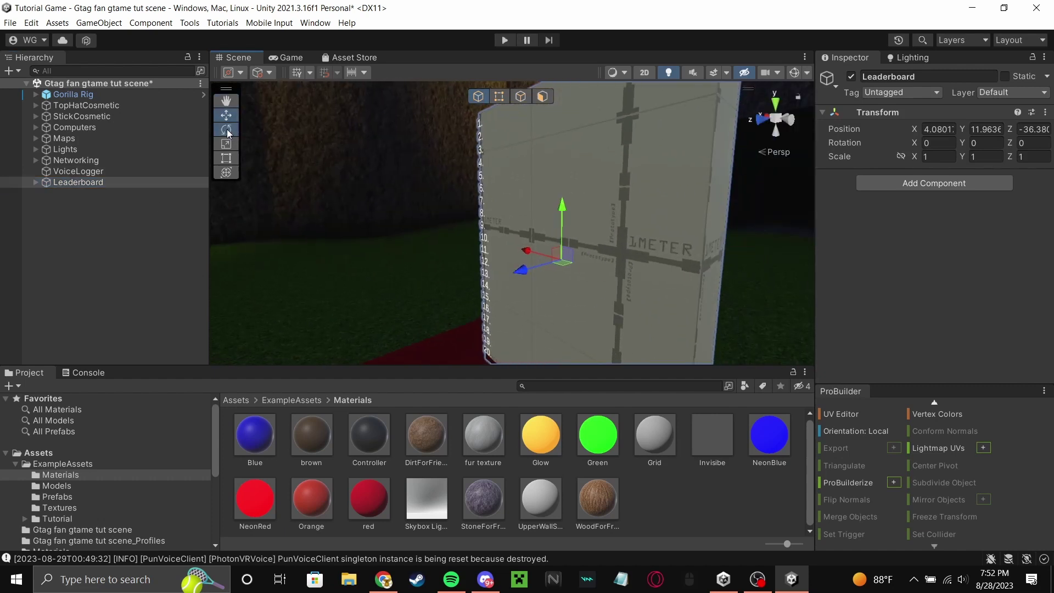
{"action": "right_click_drag", "start_coordinate": [579, 209], "coordinate": [559, 240]}
{"action": "left_click_drag", "start_coordinate": [543, 222], "coordinate": [561, 203], "text": "ctrl"}
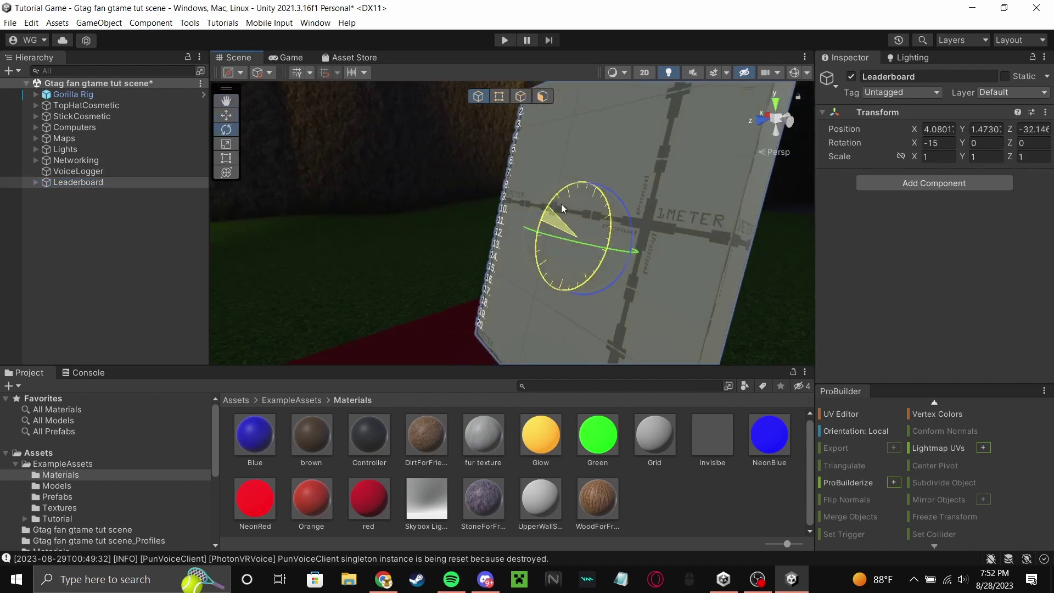
{"action": "right_click_drag", "start_coordinate": [561, 203], "coordinate": [493, 210]}
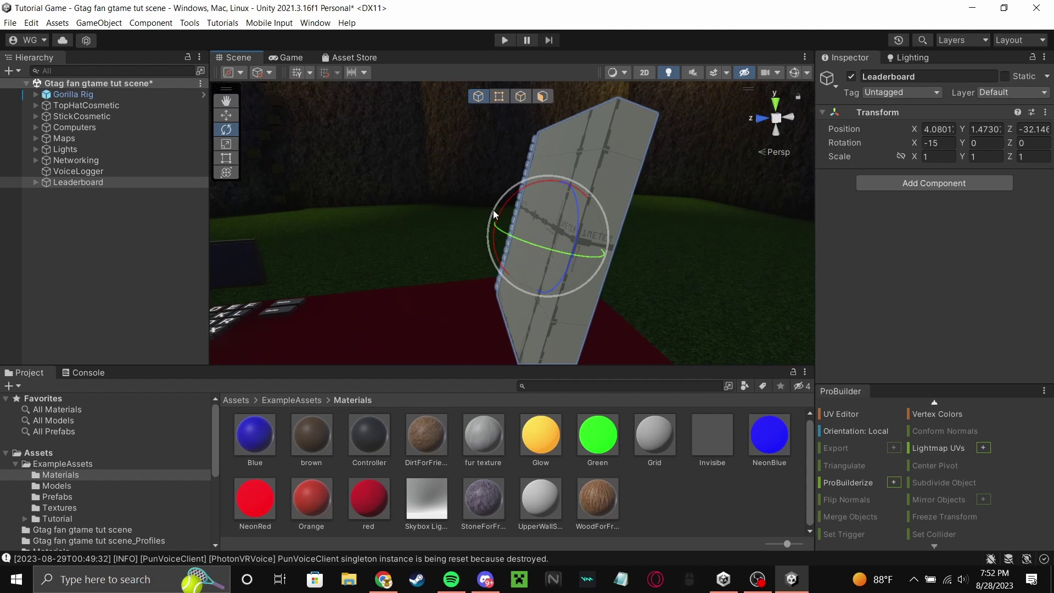
{"action": "left_click_drag", "start_coordinate": [493, 210], "coordinate": [502, 217]}
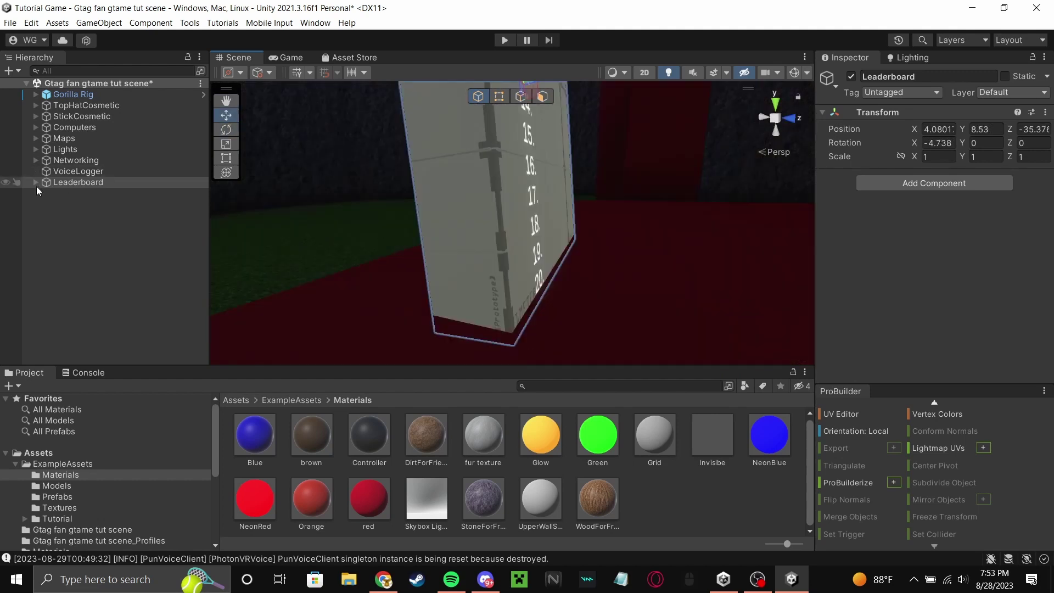
Step: Select both text objects under the Leaderboard's Cube and move them along the depth axis toward the board's front face
{"action": "left_click", "coordinate": [36, 182]}
{"action": "left_click", "coordinate": [54, 193]}
{"action": "left_click", "coordinate": [46, 194]}
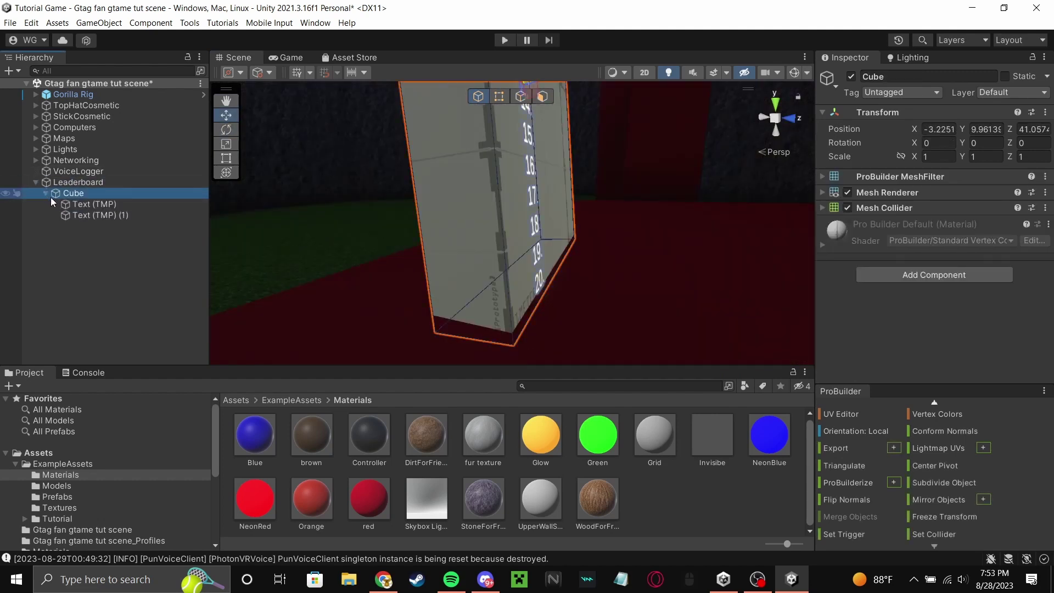
{"action": "left_click", "coordinate": [75, 204]}
{"action": "left_click", "coordinate": [87, 215], "text": "shift"}
{"action": "right_click_drag", "start_coordinate": [433, 263], "coordinate": [559, 260]}
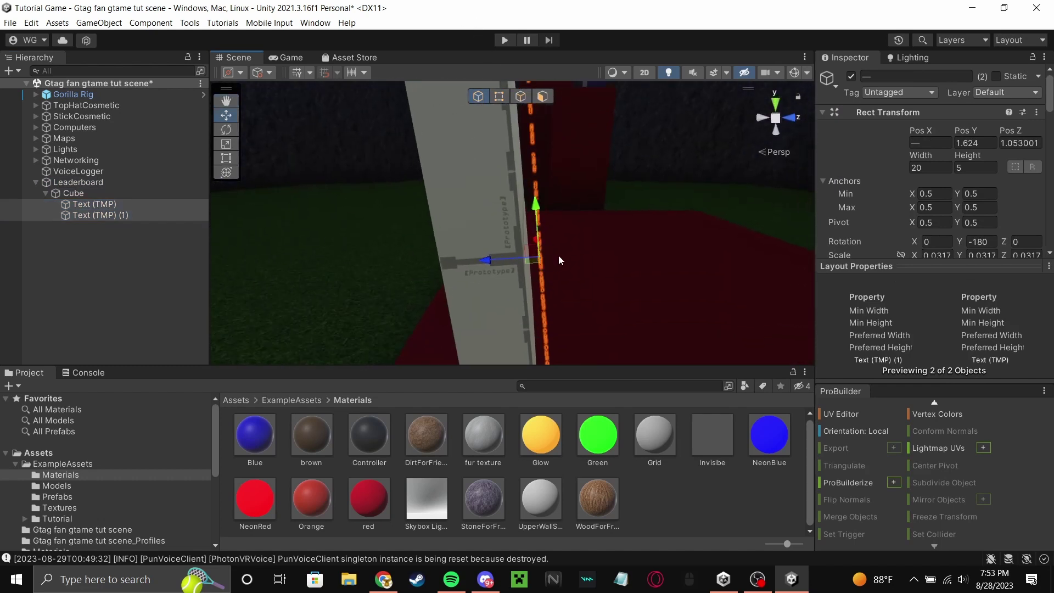
{"action": "left_click", "coordinate": [488, 259]}
{"action": "right_click_drag", "start_coordinate": [490, 261], "coordinate": [384, 272]}
{"action": "left_click", "coordinate": [101, 206]}
{"action": "left_click", "coordinate": [109, 215], "text": "shift"}
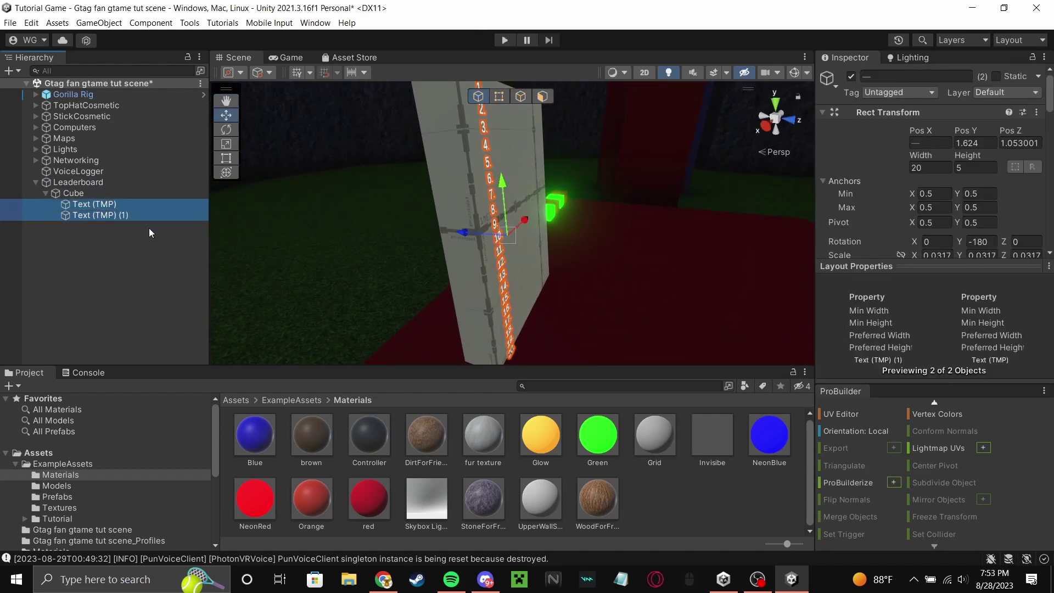
{"action": "left_click", "coordinate": [473, 236]}
{"action": "right_click_drag", "start_coordinate": [499, 336], "coordinate": [294, 370]}
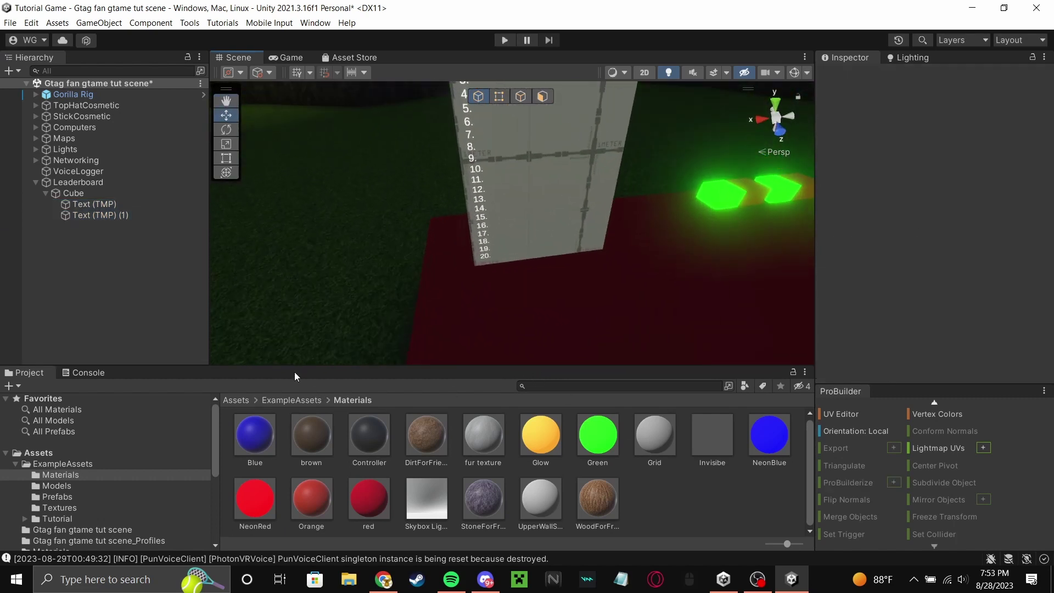